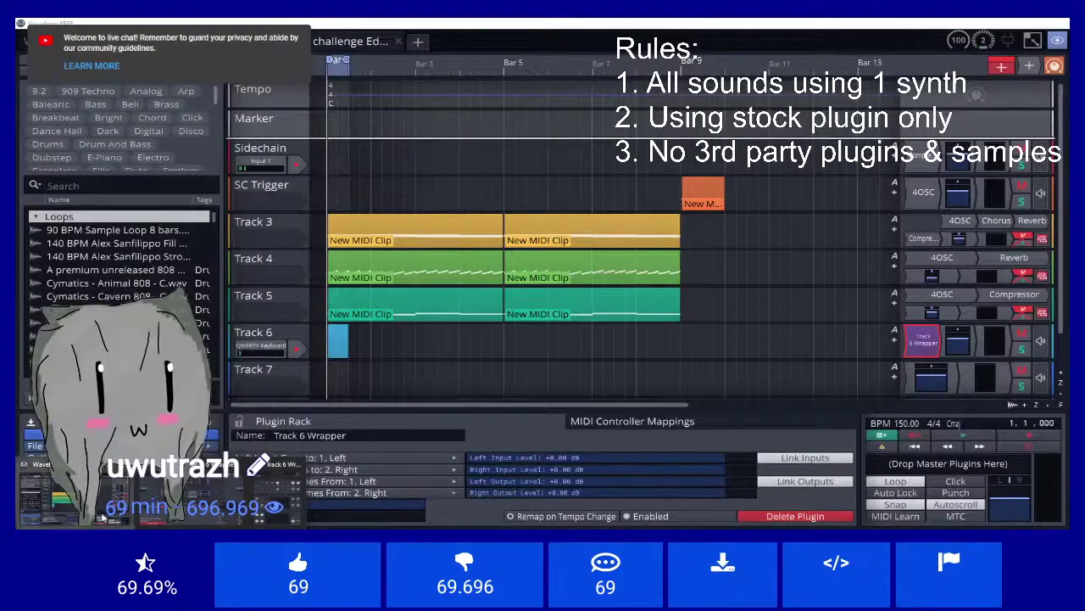
# Step: Close the Track 6 plugin rack and 4OSC editor and extend the loop range from bar 1 to bar 9
pyautogui.click(75, 496)
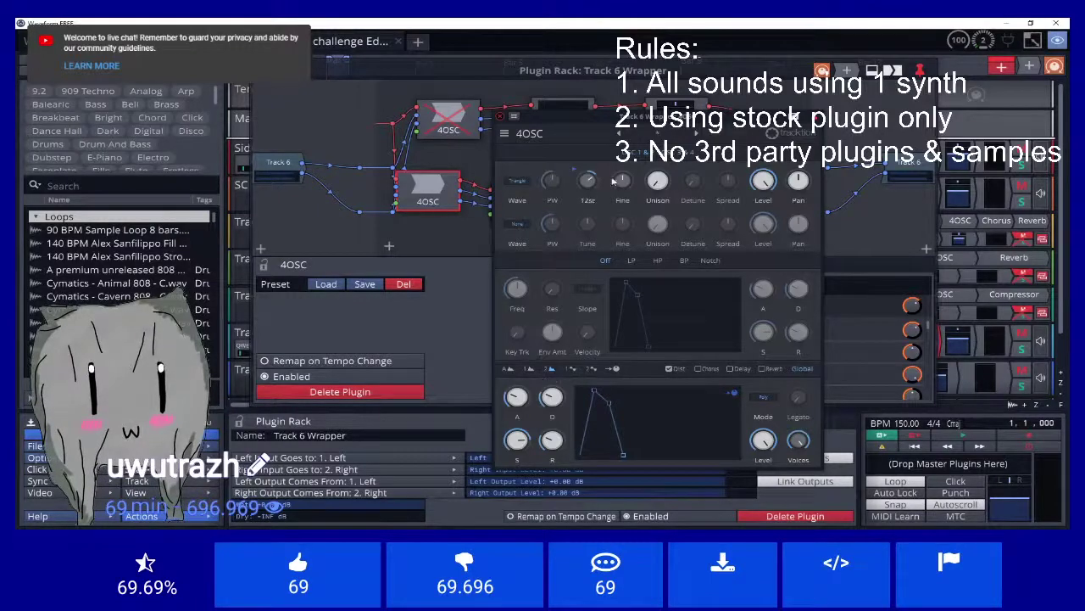
pyautogui.click(261, 70)
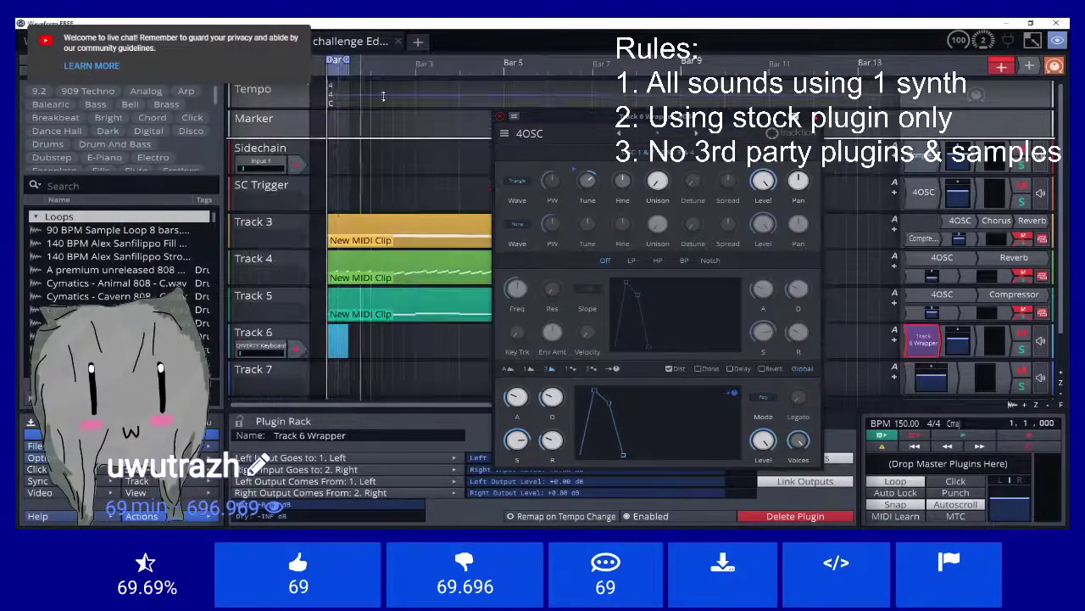
pyautogui.click(500, 116)
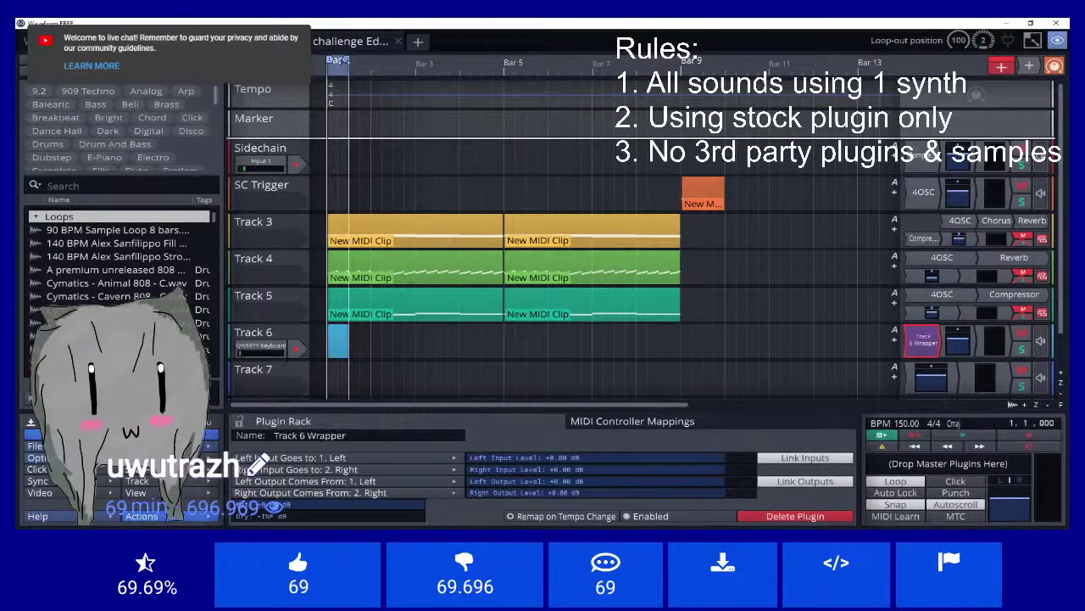
pyautogui.moveTo(346, 60); pyautogui.dragTo(813, 141)
pyautogui.moveTo(811, 59); pyautogui.dragTo(722, 59)
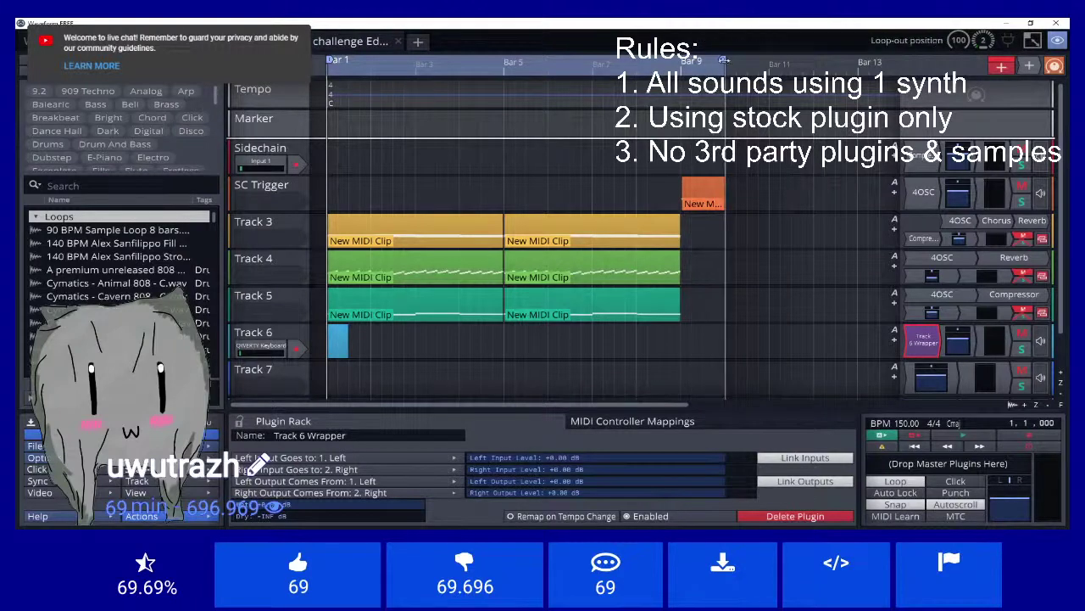
pyautogui.moveTo(722, 60); pyautogui.dragTo(679, 100)
# Step: Listen to the eight-bar loop with Tracks 3, 4 and 5 unmuted and Track 6 muted
pyautogui.press('space')
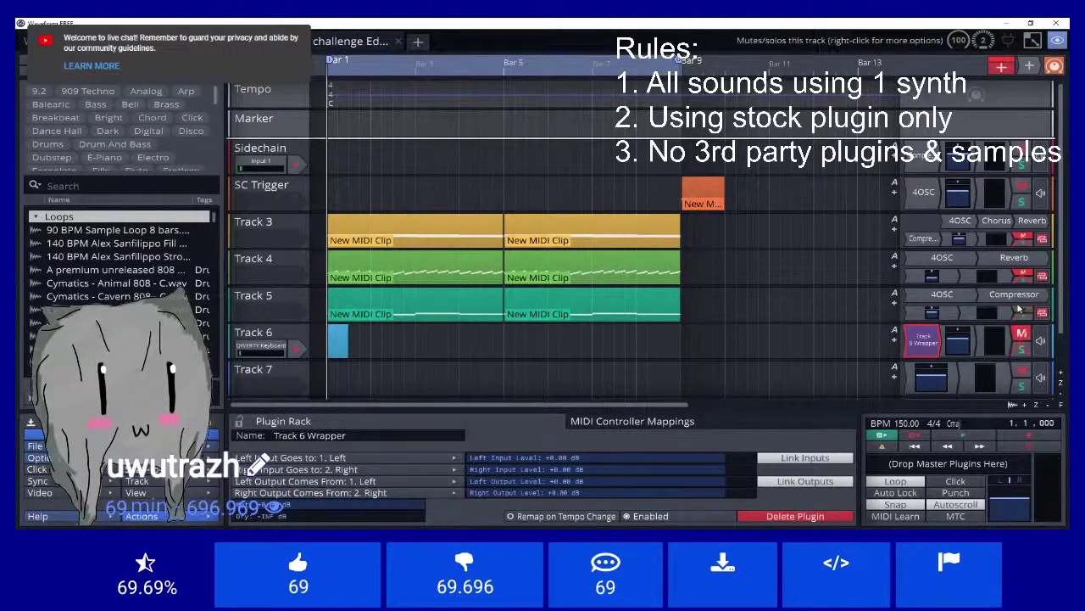
pyautogui.press('space')
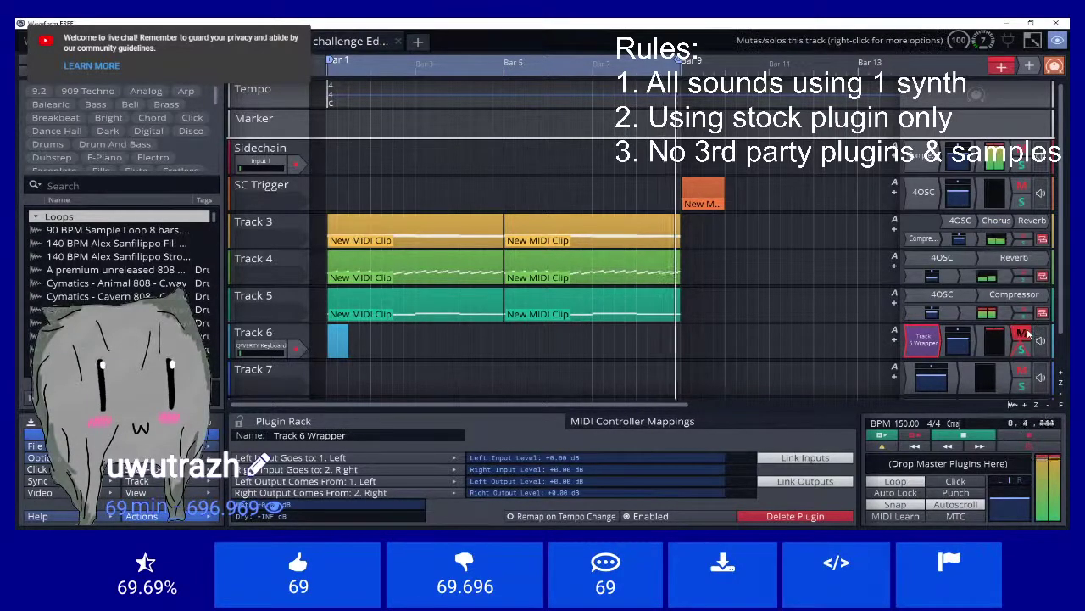
pyautogui.press('space')
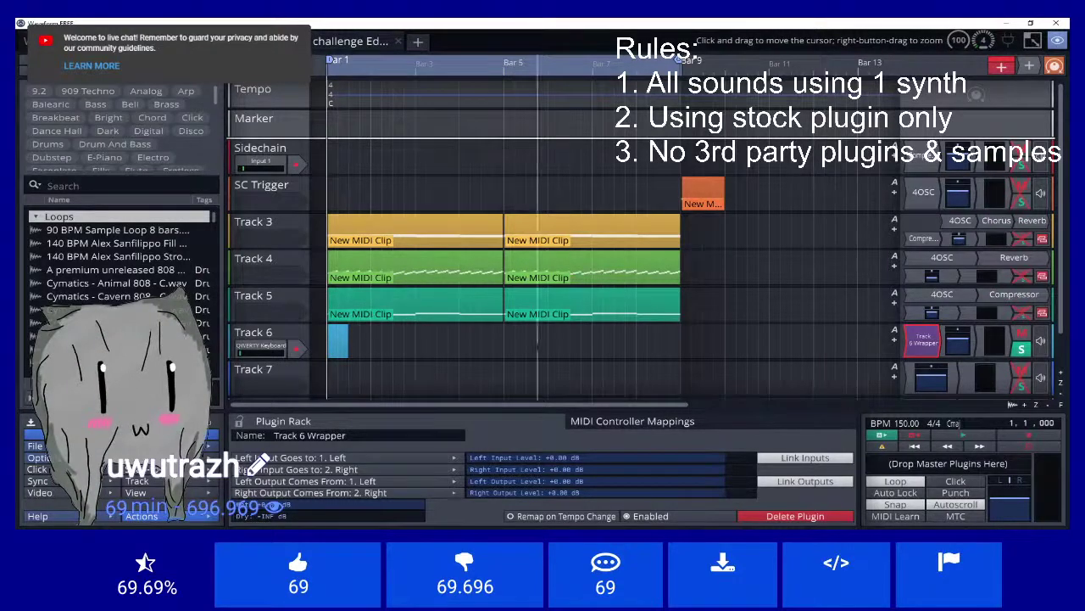
# Step: Open the Track 6 Wrapper rack and raise the first oscillator's tuning in the lower 4OSC to 24 semitones
pyautogui.click(915, 346)
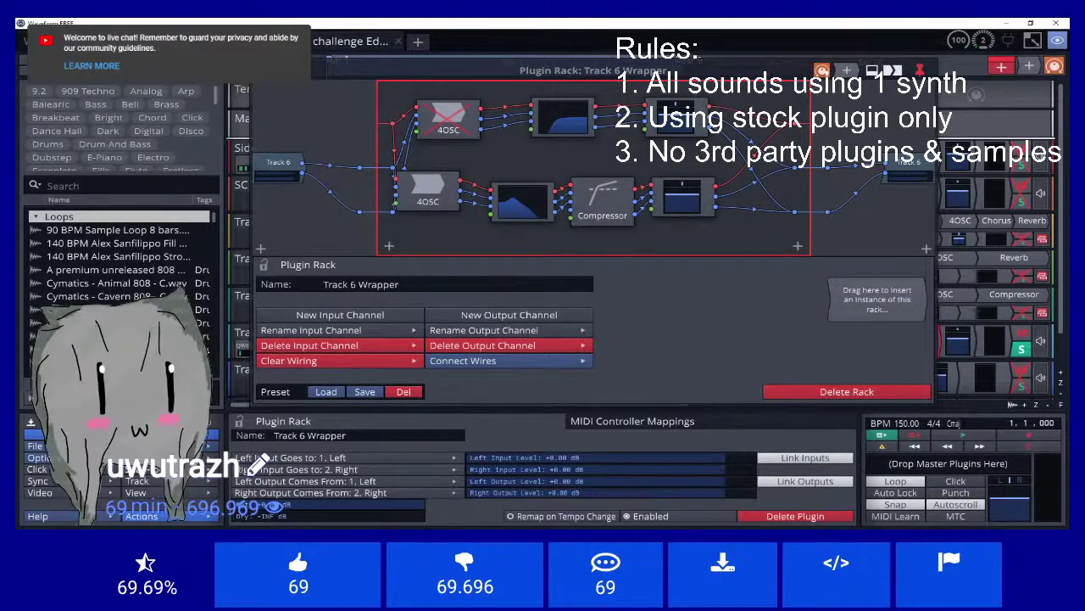
pyautogui.click(387, 509)
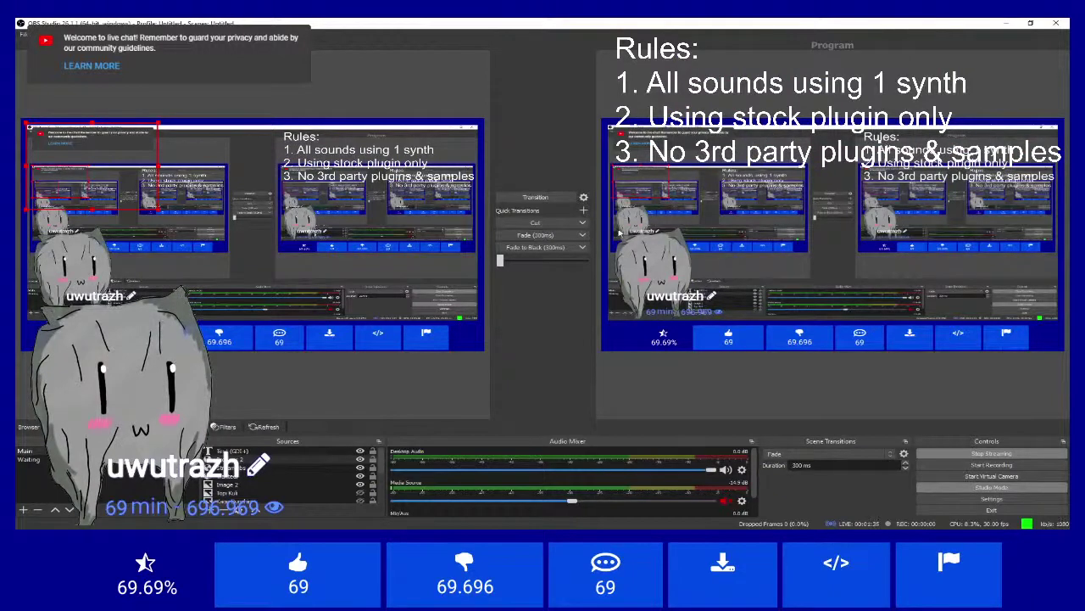
pyautogui.click(1004, 25)
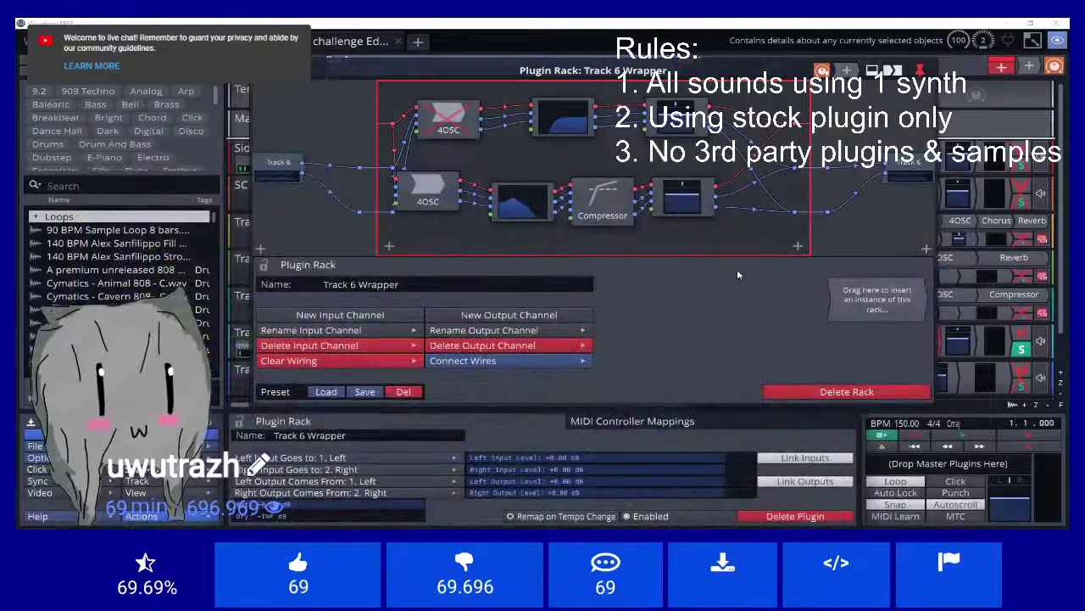
pyautogui.doubleClick(441, 194)
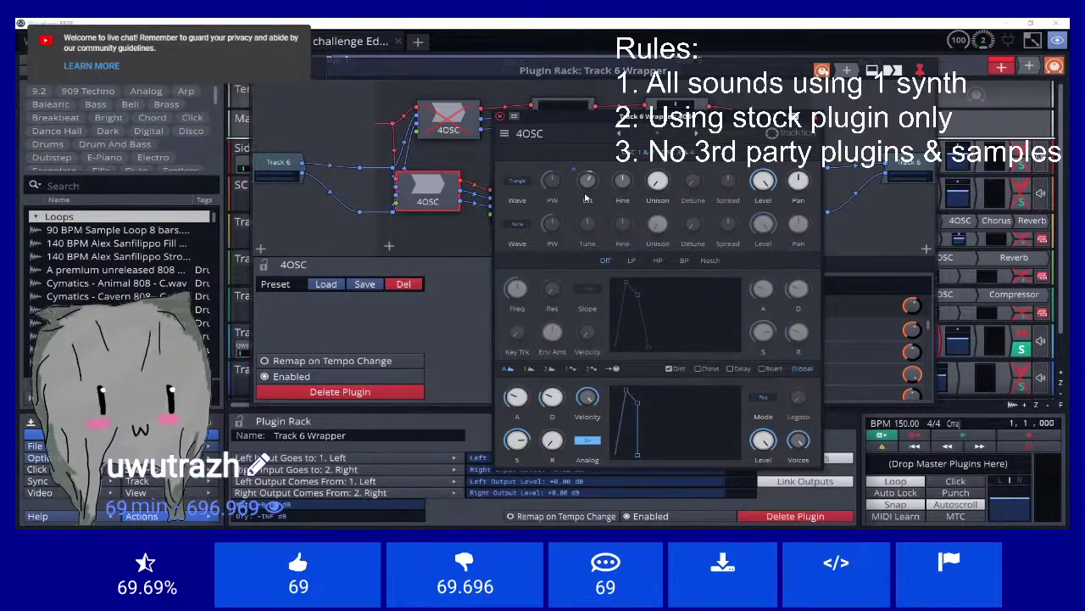
pyautogui.moveTo(586, 187); pyautogui.dragTo(585, 176)
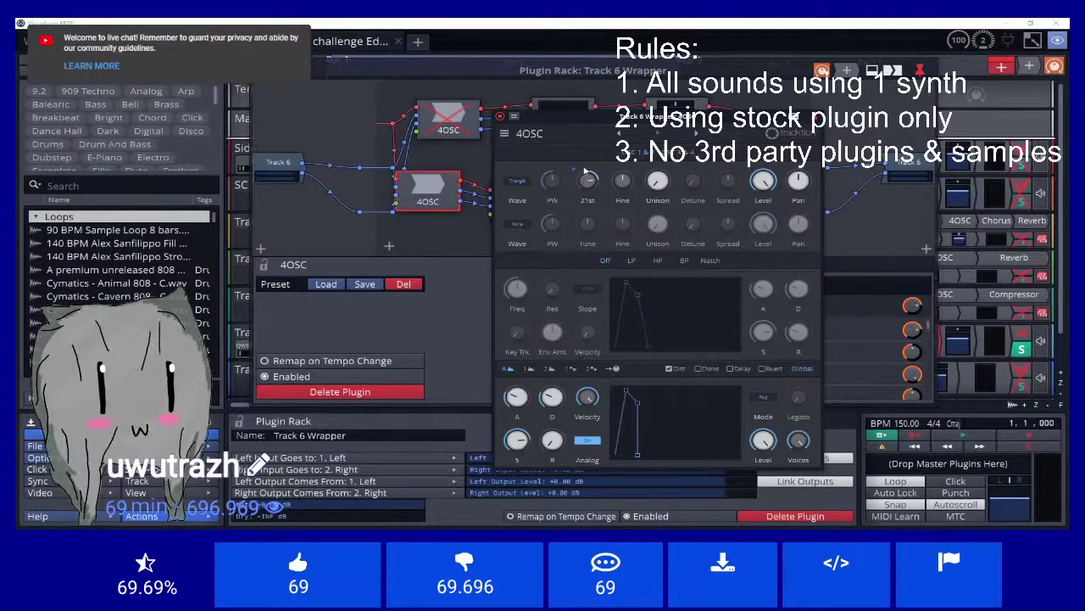
pyautogui.press('space')
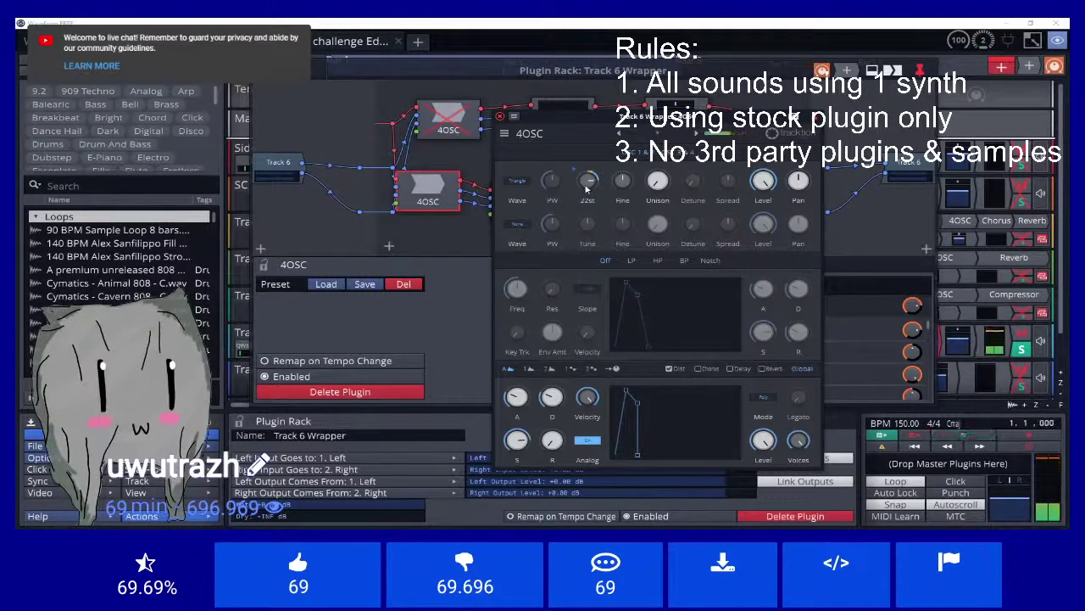
pyautogui.press('space')
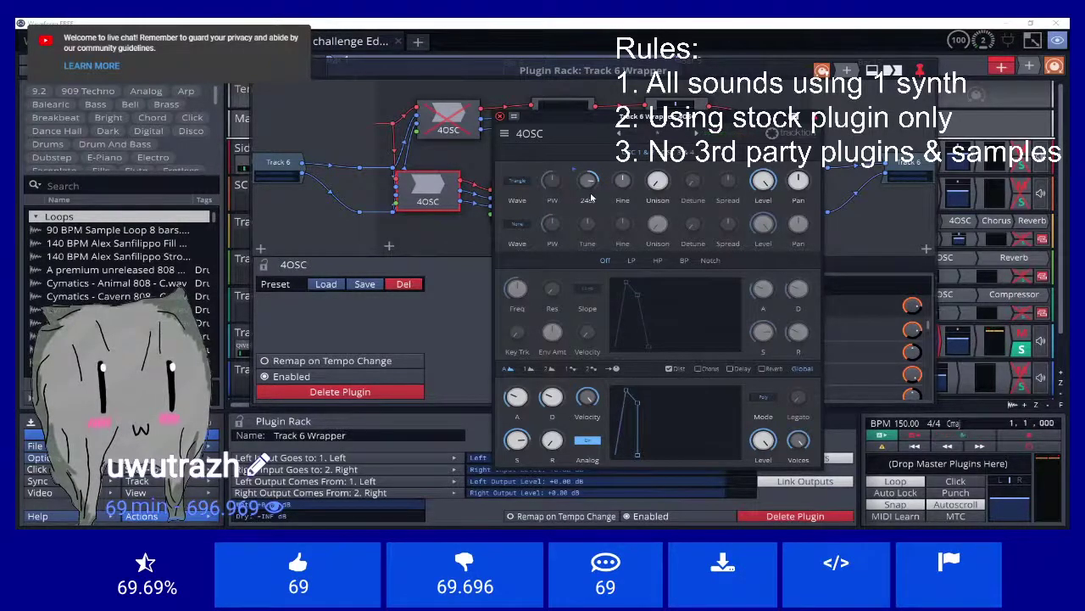
# Step: Play and stop the soloed Track 6 several times to audition the retuned 4OSC sound
pyautogui.click(711, 74)
pyautogui.press('space')
pyautogui.press('space')
pyautogui.press('space')
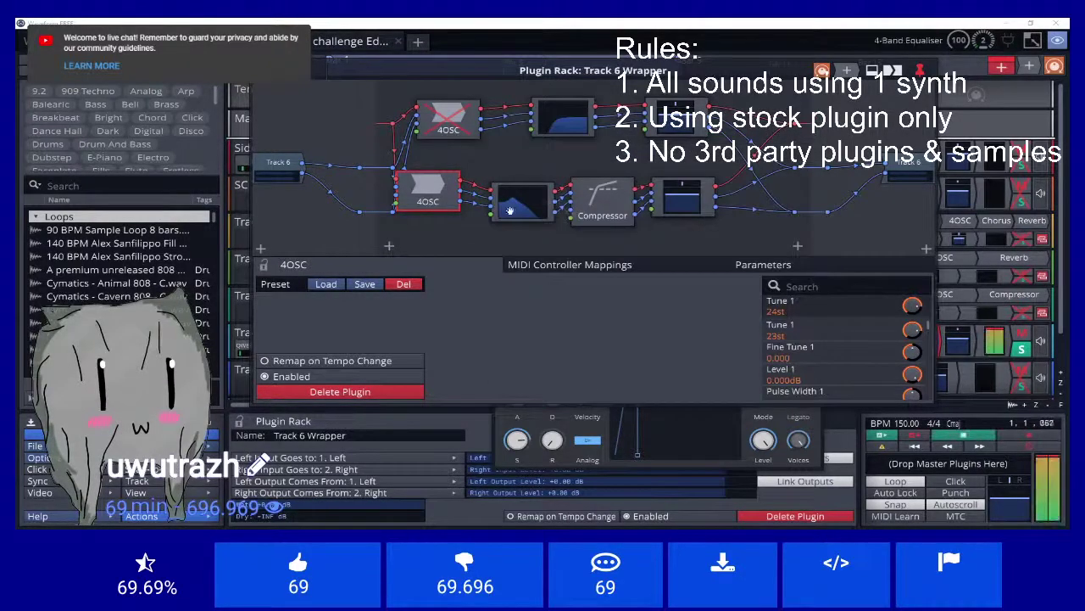
pyautogui.press('space')
pyautogui.press('space')
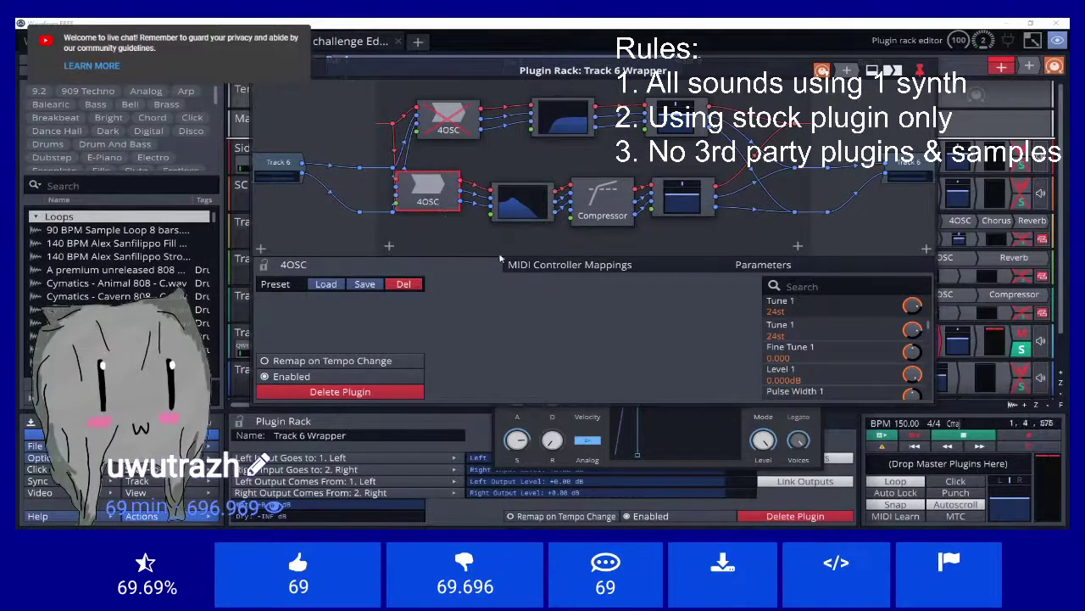
# Step: Set the attack of modulation envelope 1 to 0 ms in the lower 4OSC and audition the sound
pyautogui.click(738, 455)
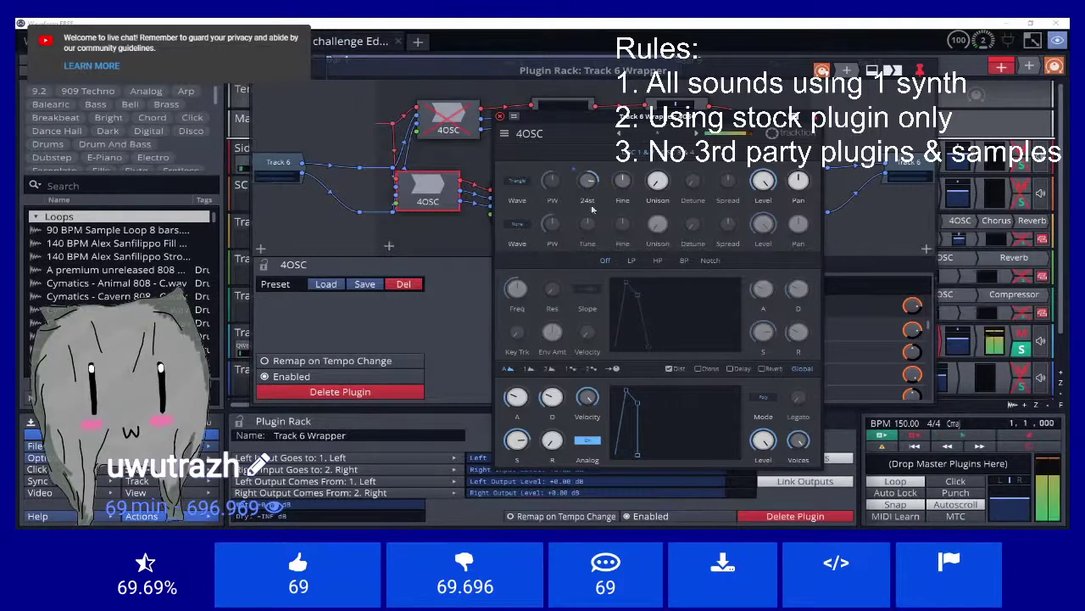
pyautogui.click(528, 369)
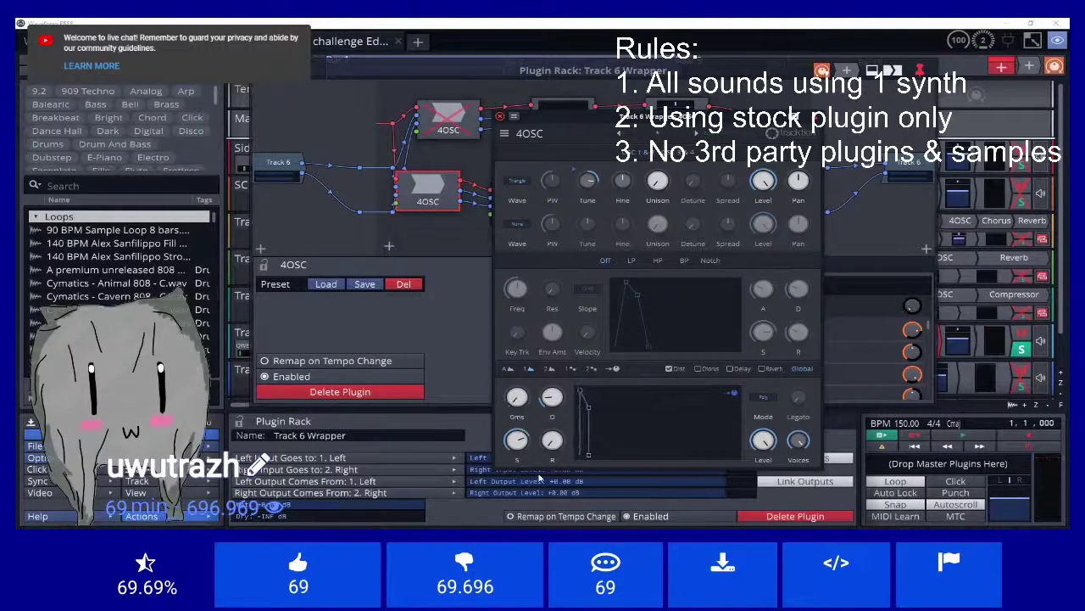
pyautogui.press('space')
pyautogui.press('space')
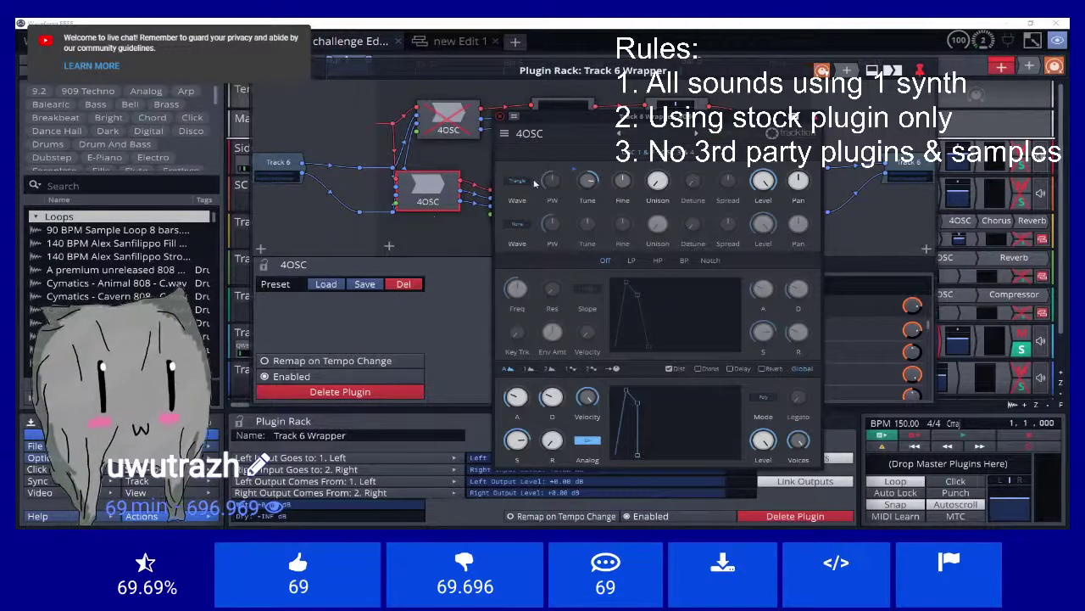
# Step: Set the upper 4OSC's first oscillator to a Noise wave and lower its amp envelope's decay and sustain
pyautogui.press('space')
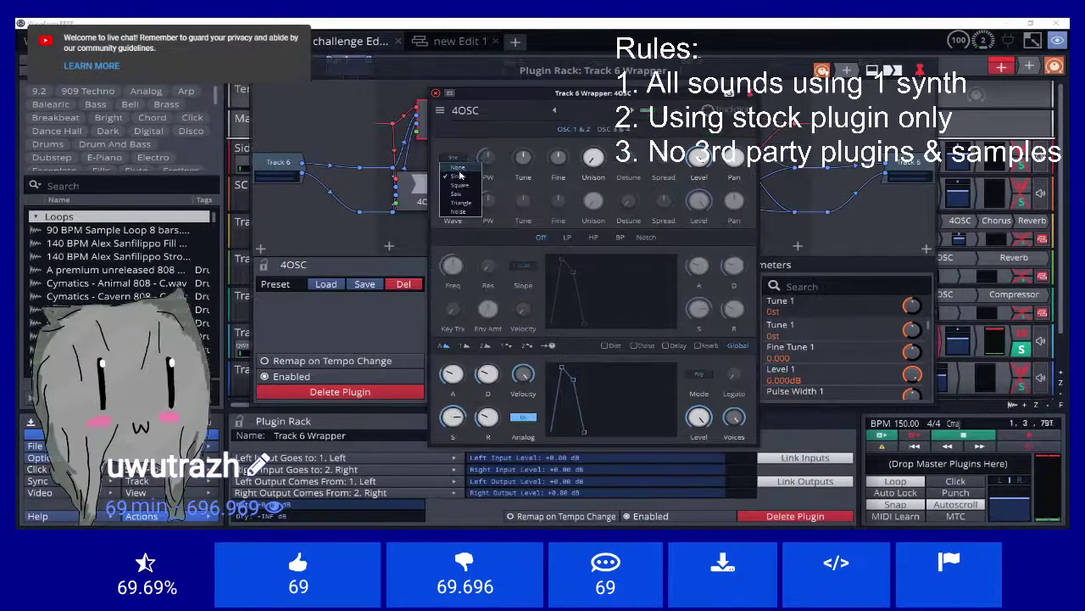
pyautogui.click(456, 159)
pyautogui.click(457, 160)
pyautogui.click(465, 212)
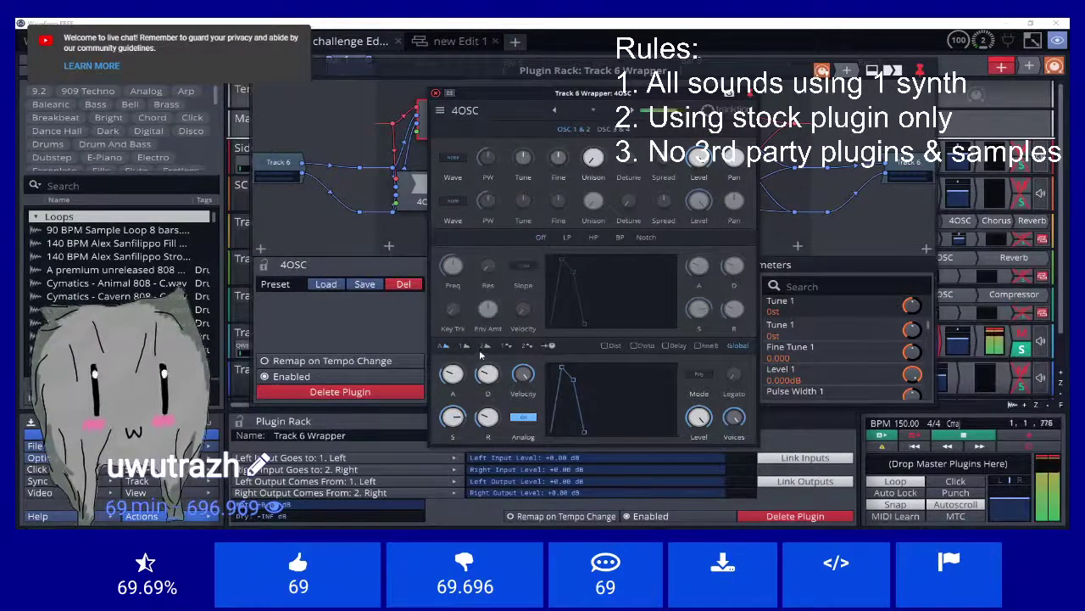
pyautogui.moveTo(487, 375); pyautogui.dragTo(479, 405)
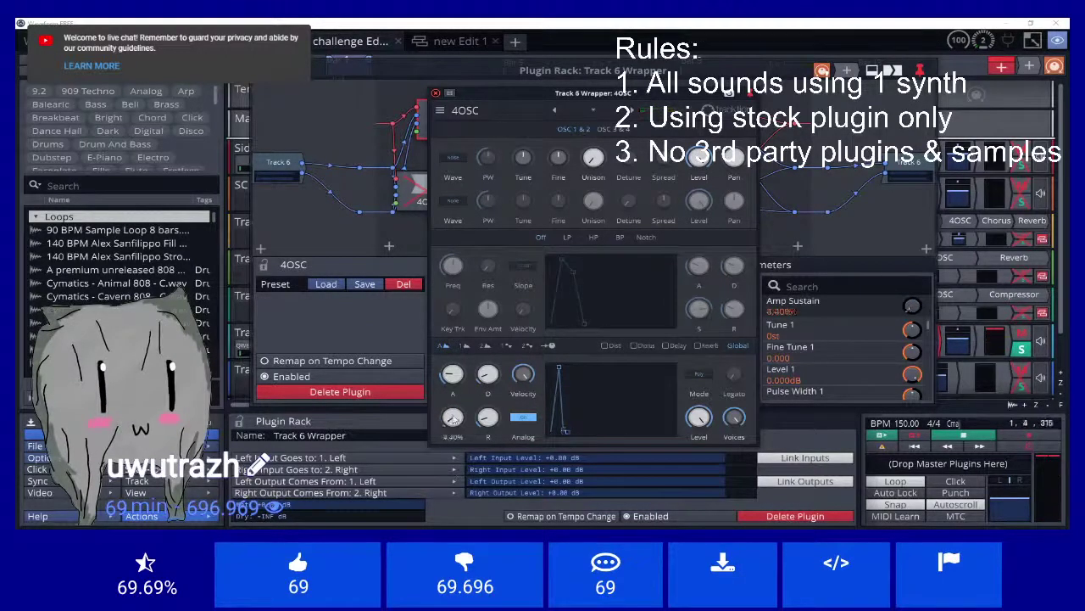
# Step: Enable reverb in the upper 4OSC with a size of about 25%, and close the plugin windows
pyautogui.click(707, 345)
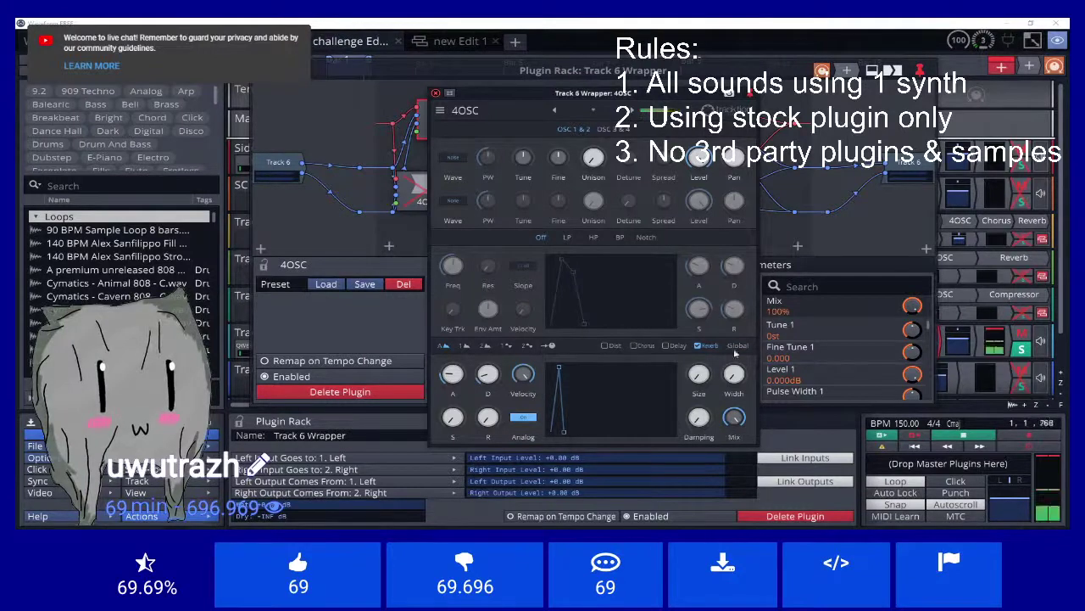
pyautogui.moveTo(699, 377); pyautogui.dragTo(696, 350)
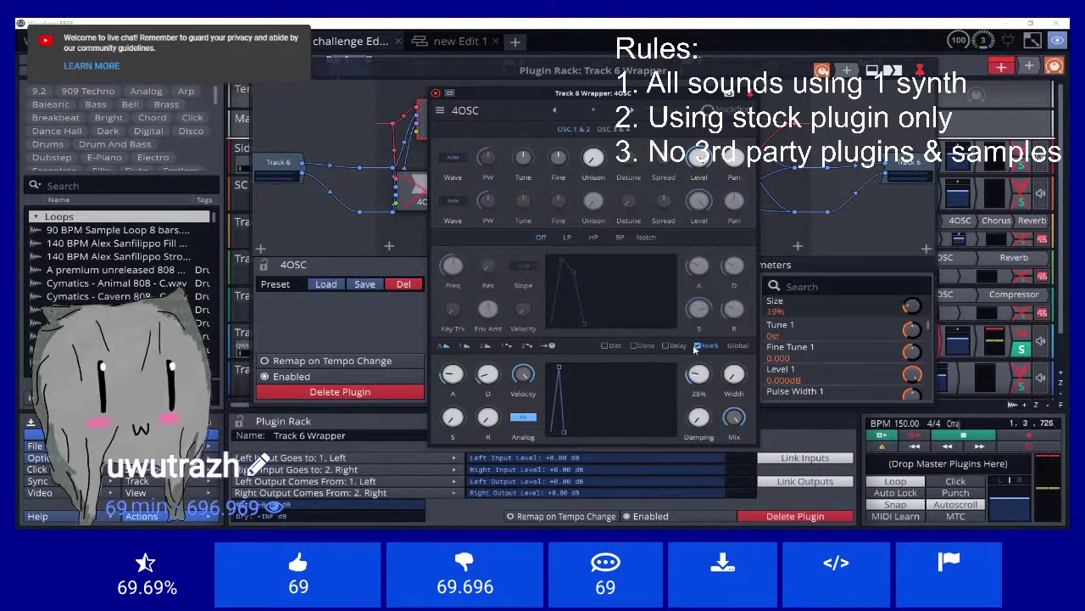
pyautogui.press('Escape')
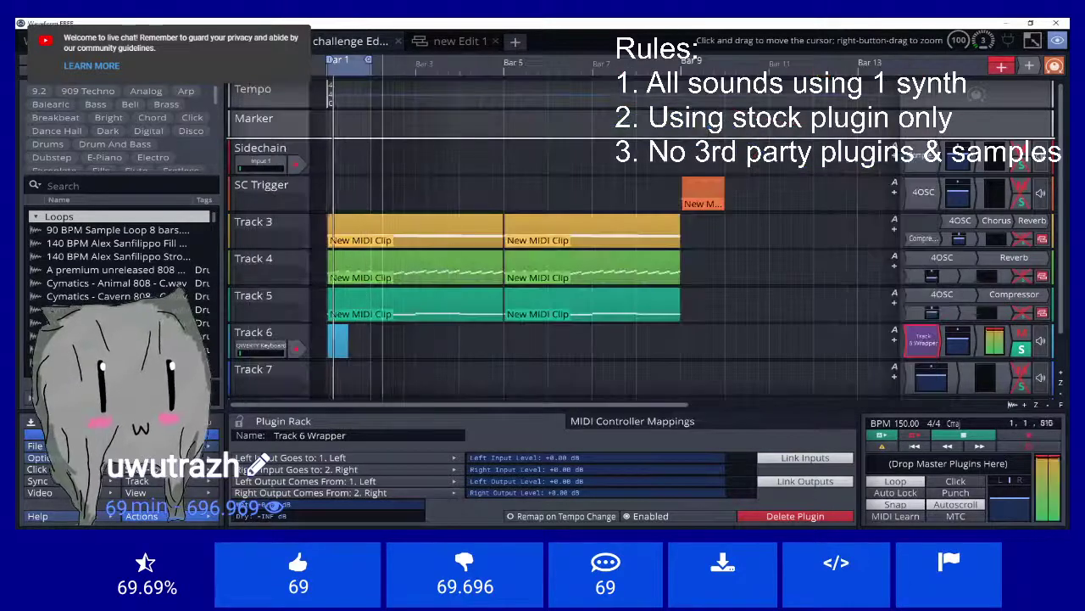
# Step: Shorten the loop to the first two beats and make the E3 note in Track 6's MIDI clip 2 beats long
pyautogui.moveTo(370, 60); pyautogui.dragTo(343, 89)
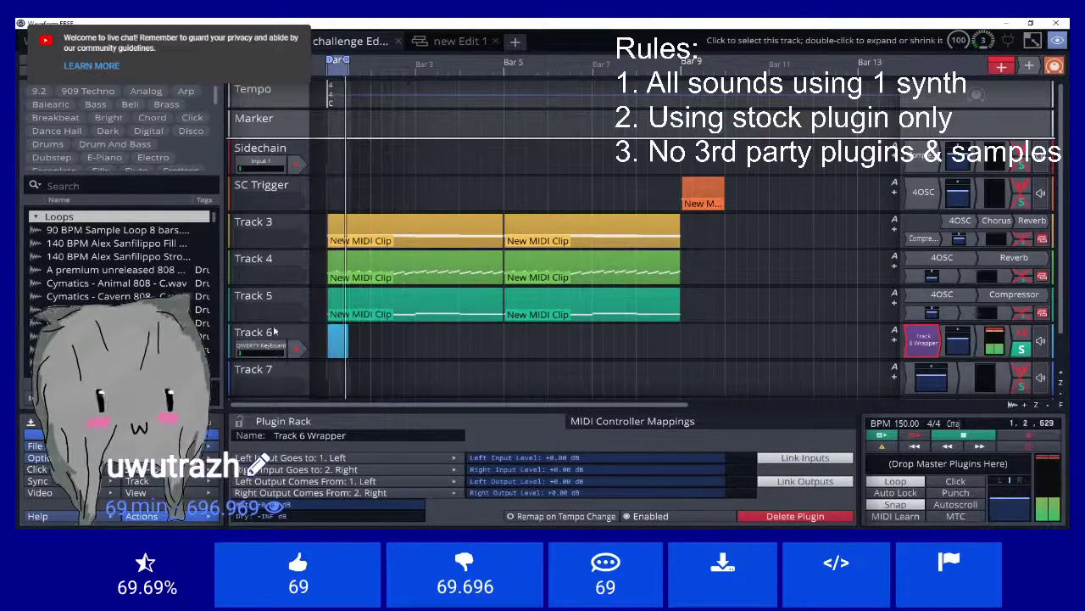
pyautogui.doubleClick(343, 332)
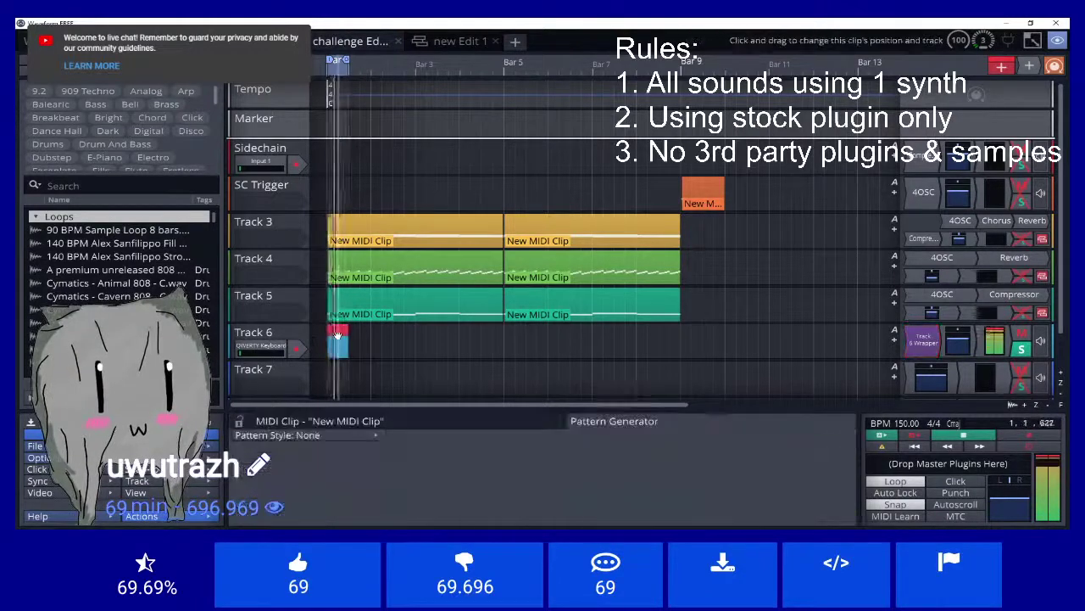
pyautogui.click(365, 350)
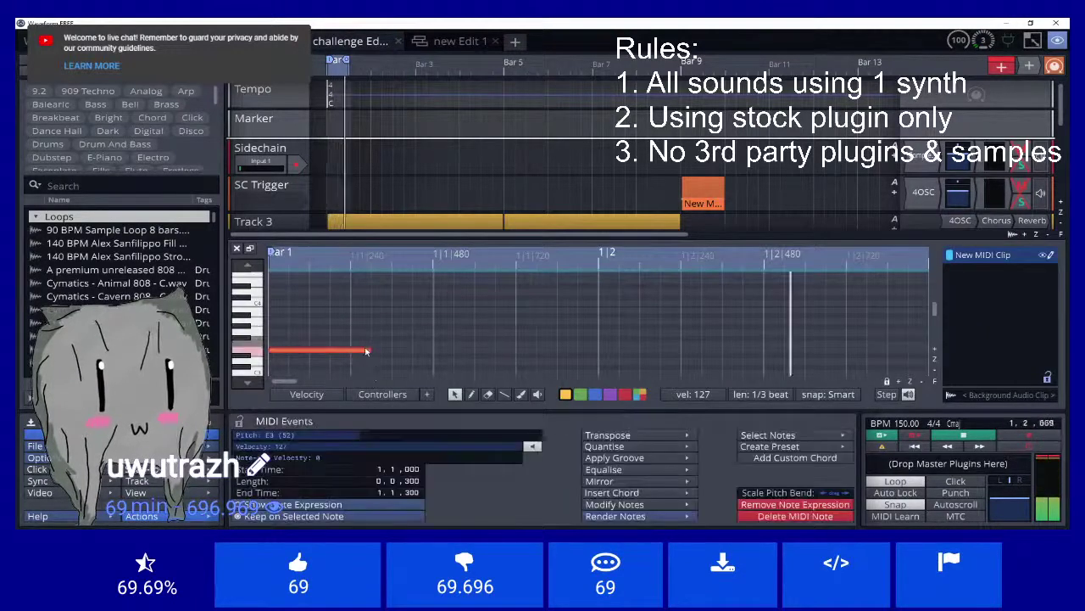
pyautogui.moveTo(340, 349); pyautogui.dragTo(345, 348)
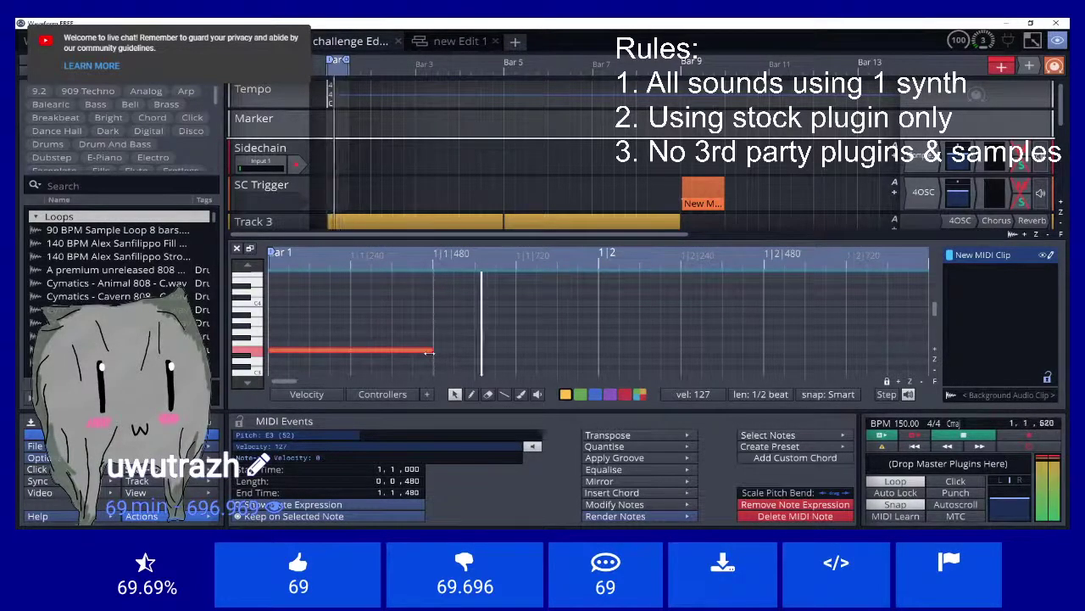
pyautogui.moveTo(440, 354); pyautogui.dragTo(597, 353)
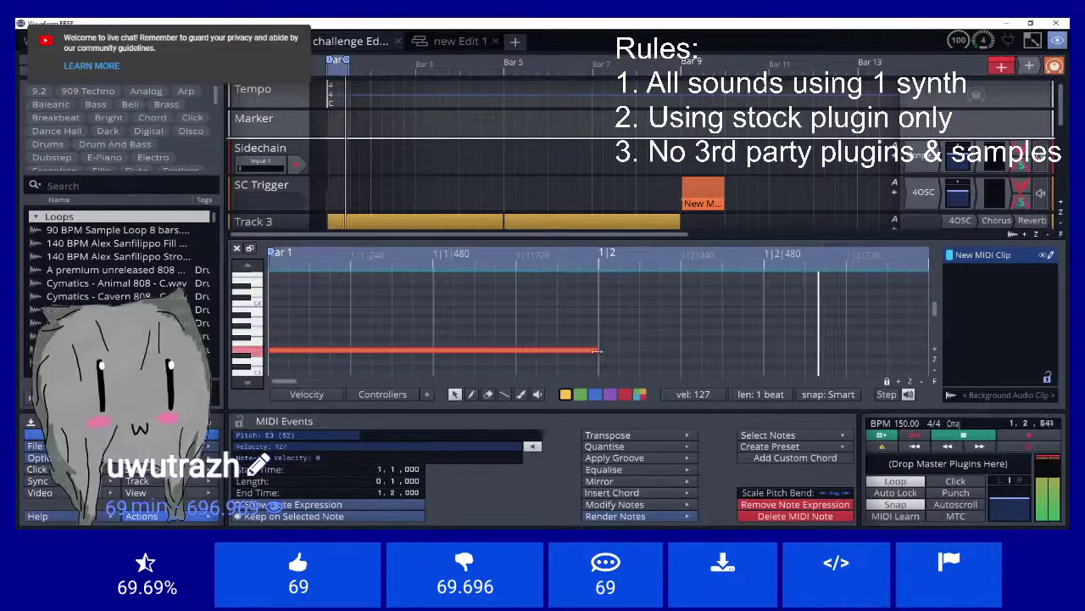
pyautogui.scroll(-2, 582, 256)
pyautogui.press('space')
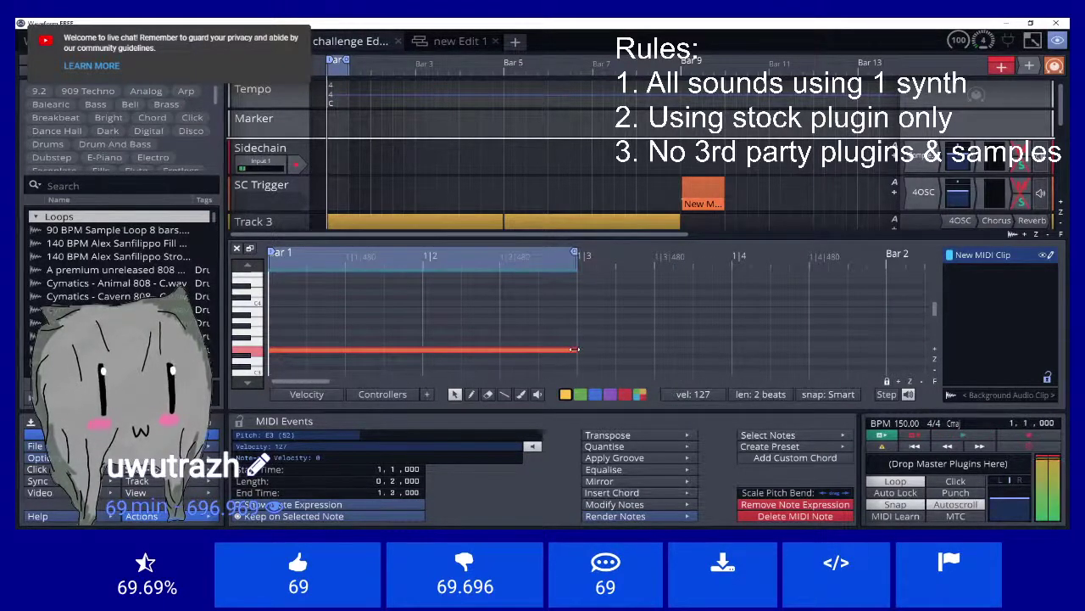
pyautogui.press('space')
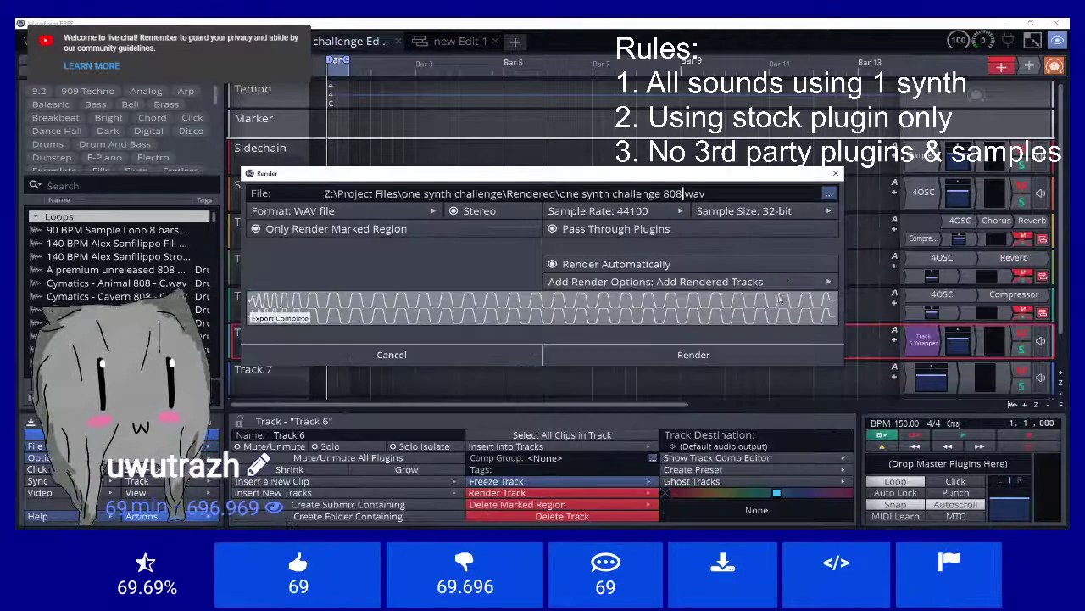
# Step: Render Track 6 to a stereo 44100 Hz 32-bit WAV named one synth challenge 808 and play back the result
pyautogui.click(766, 346)
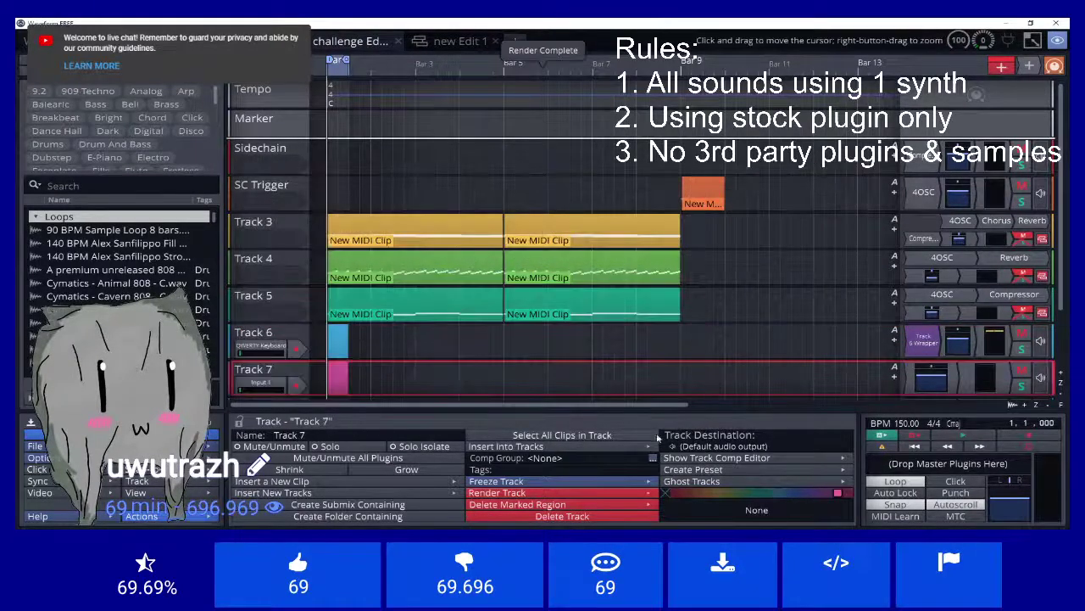
pyautogui.press('space')
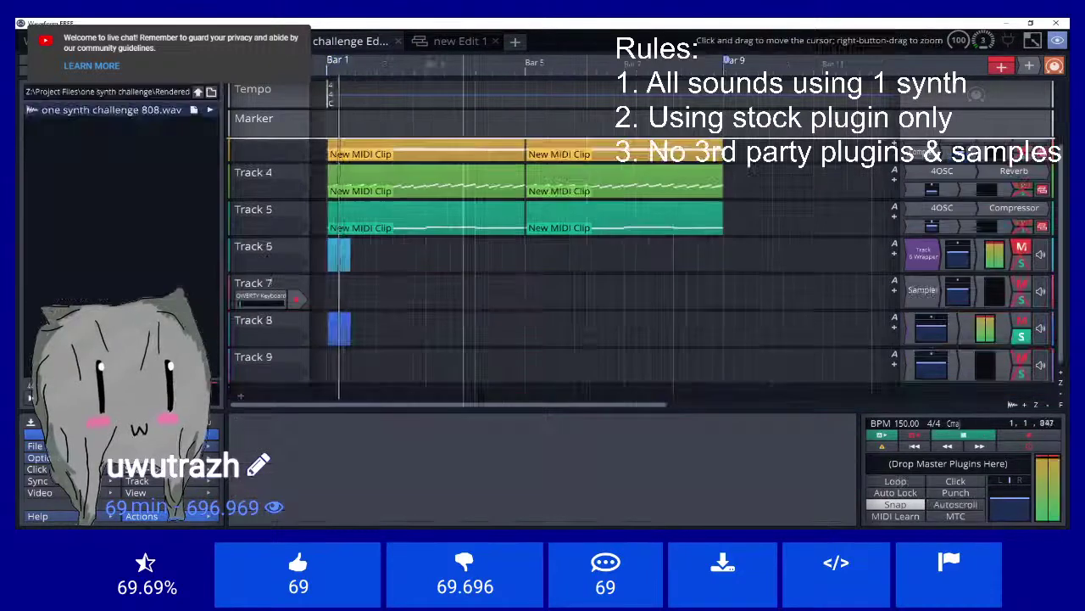
pyautogui.press('space')
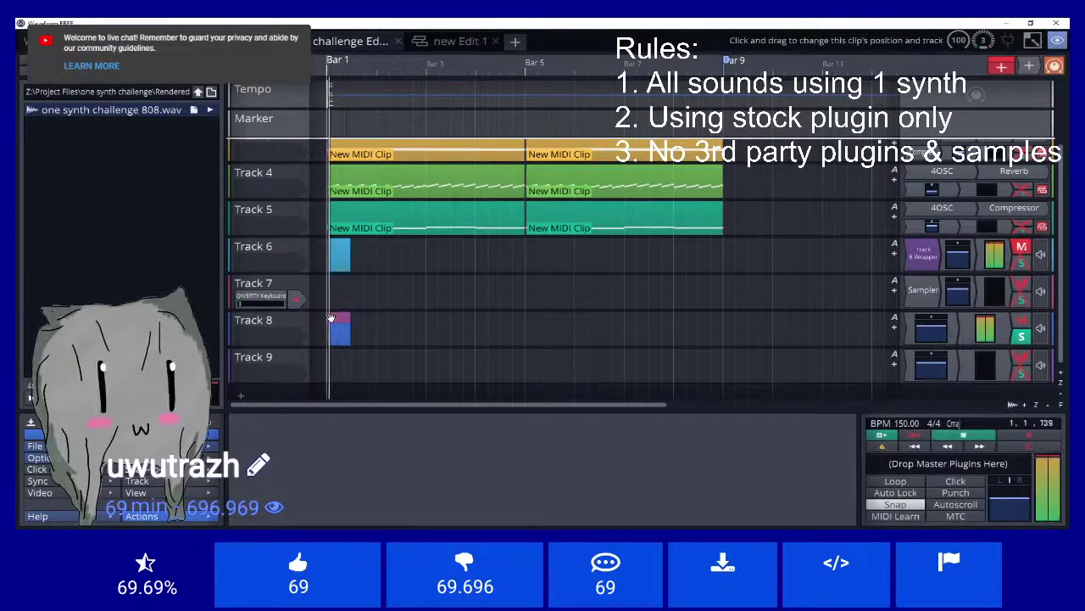
# Step: Give the one synth challenge 808 clip on Track 8 an S-shaped fade-out about one beat long and play it back
pyautogui.click(332, 318)
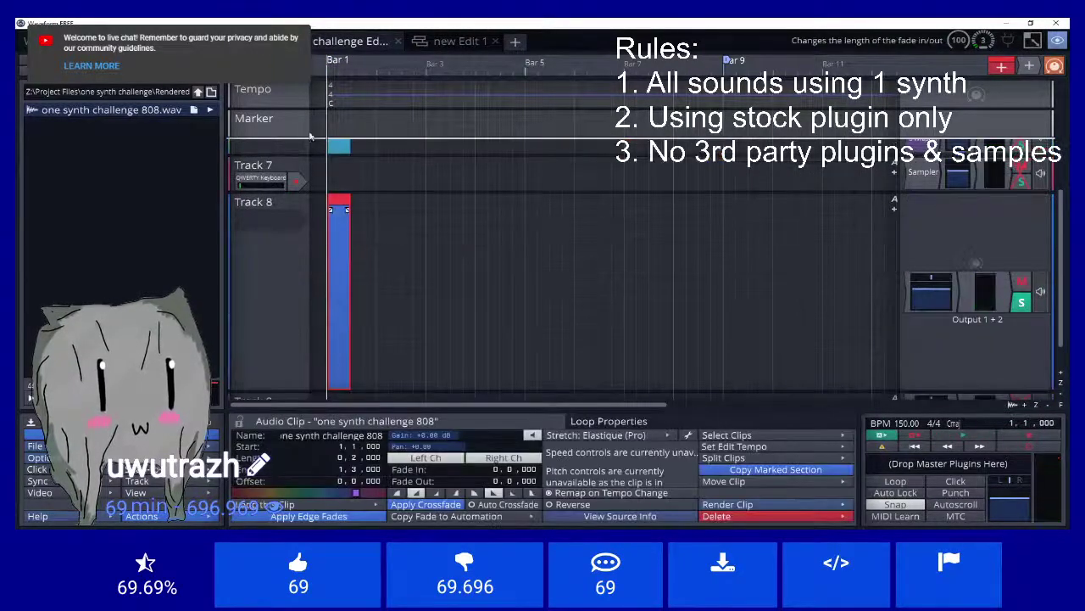
pyautogui.scroll(2, 326, 61)
pyautogui.scroll(6, 326, 62)
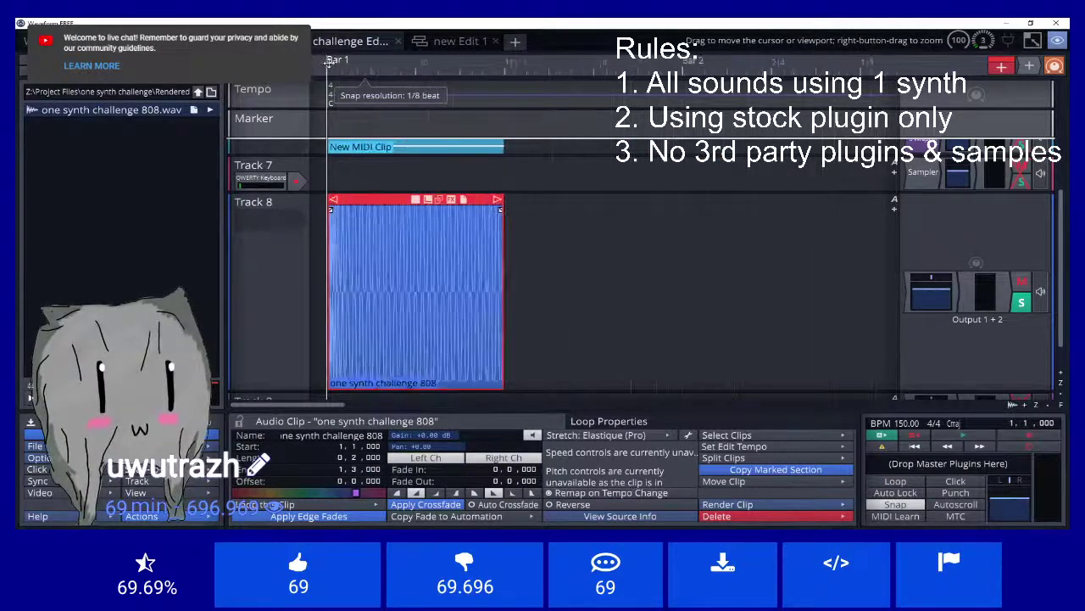
pyautogui.press('space')
pyautogui.press('space')
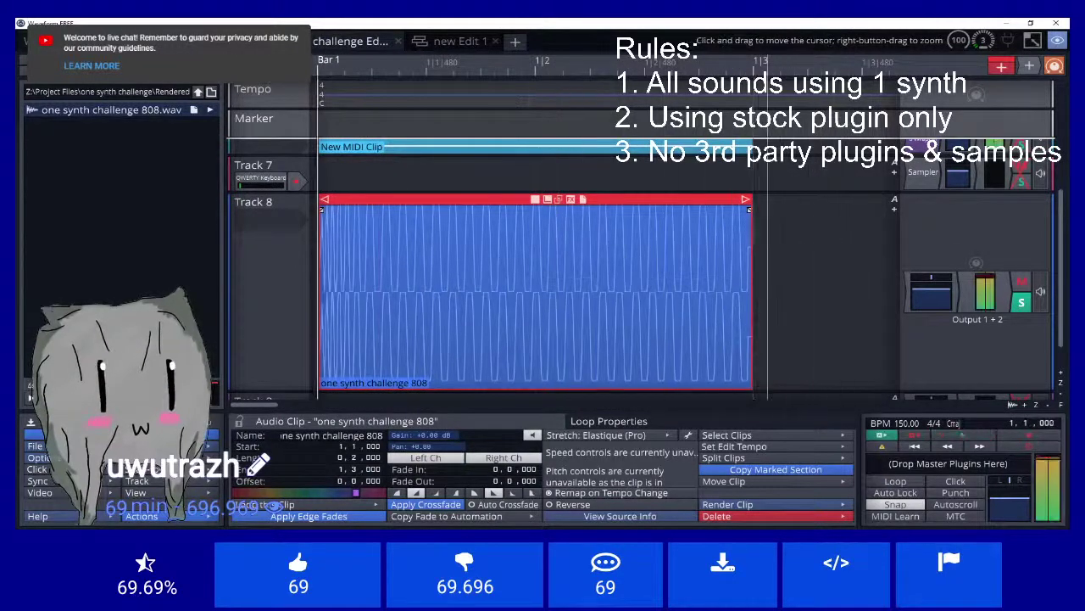
pyautogui.moveTo(749, 210); pyautogui.dragTo(652, 225)
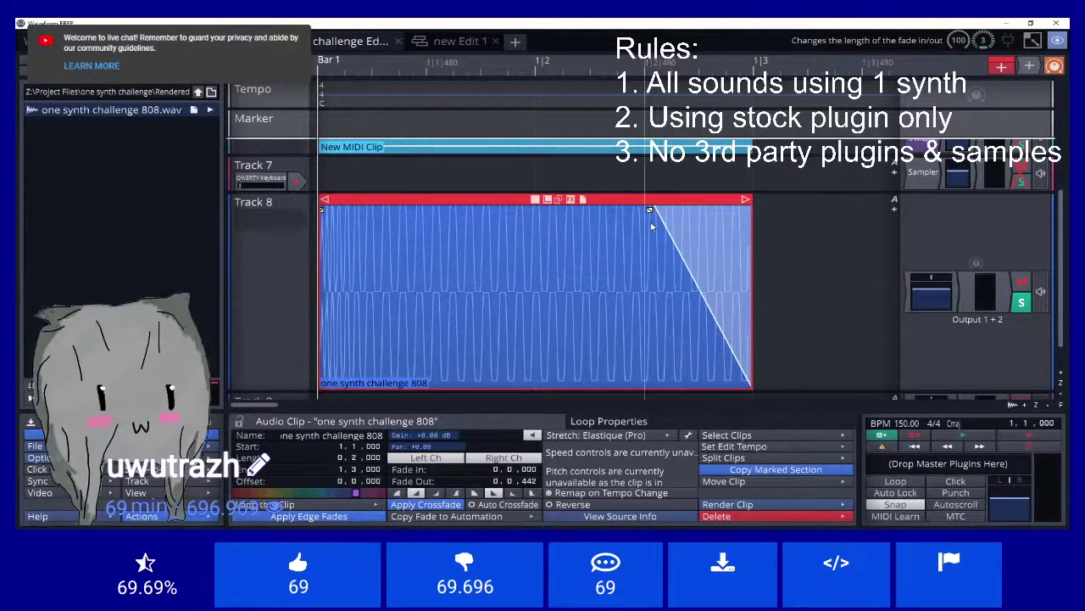
pyautogui.click(532, 492)
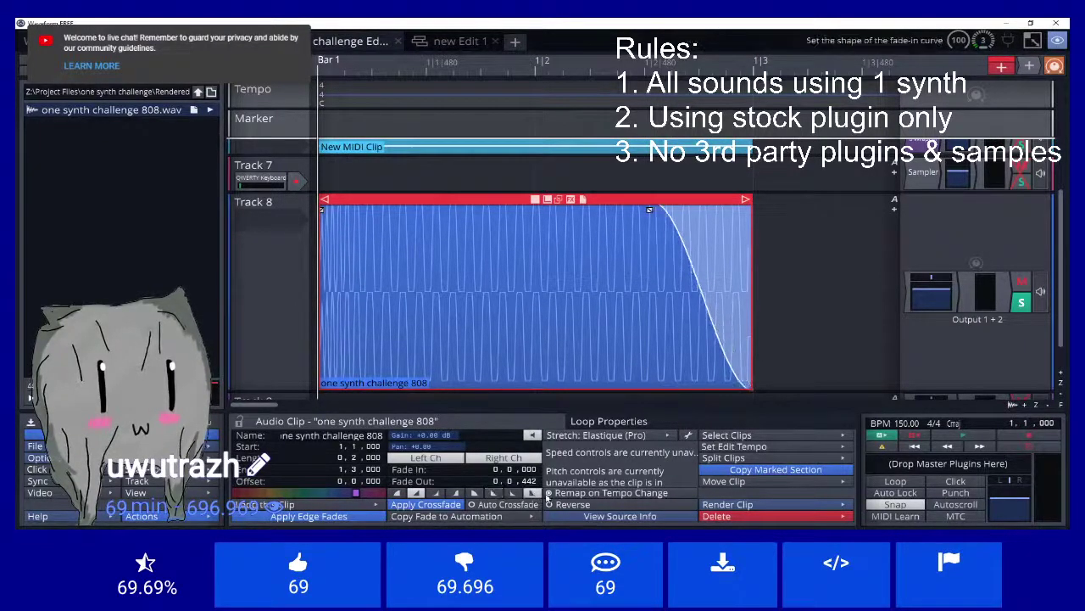
pyautogui.press('space')
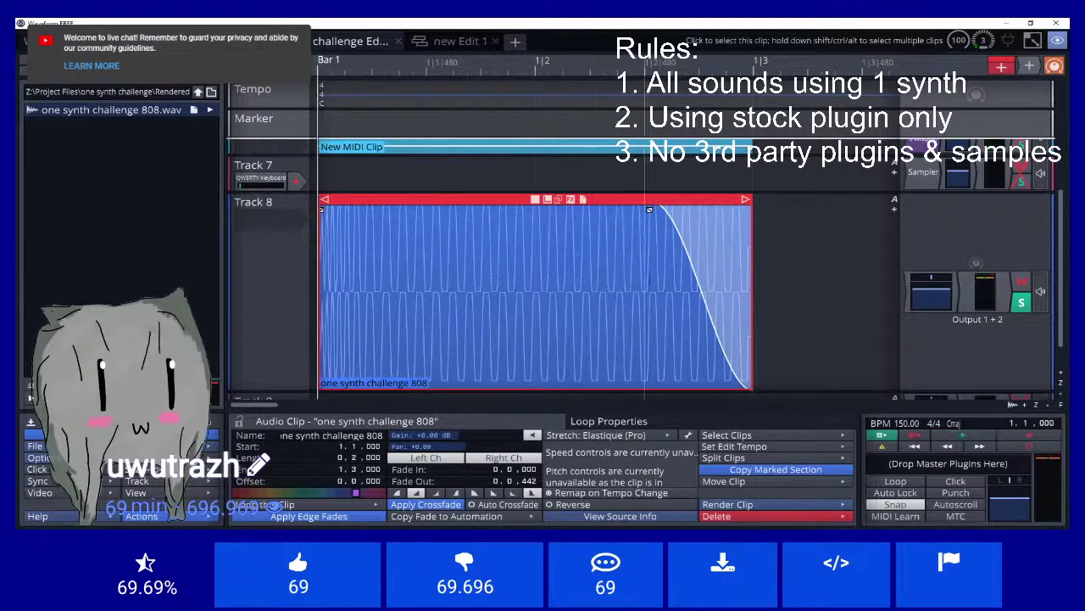
pyautogui.moveTo(651, 213); pyautogui.dragTo(533, 212)
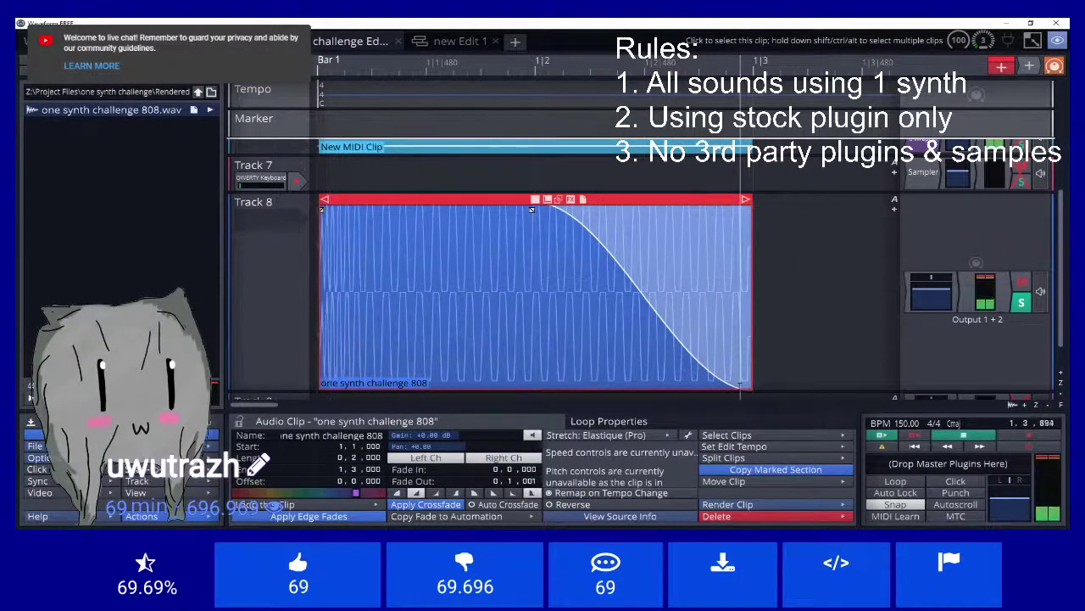
pyautogui.click(576, 205)
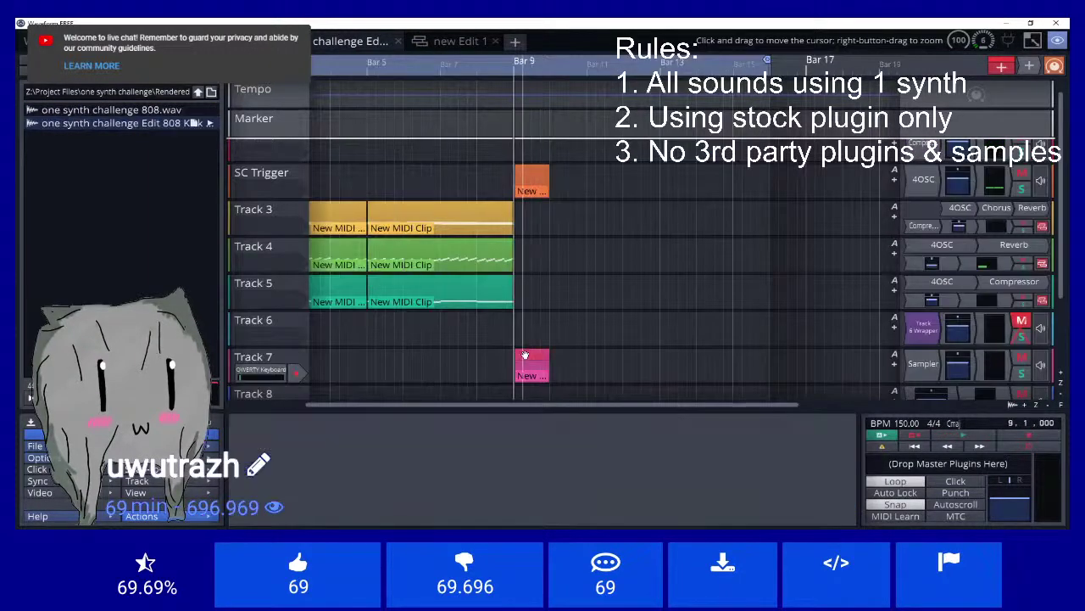
# Step: Open Track 7's MIDI clip at Bar 9, audition the 808 kick sample on several piano keys, and inspect it in the Sampler
pyautogui.click(526, 354)
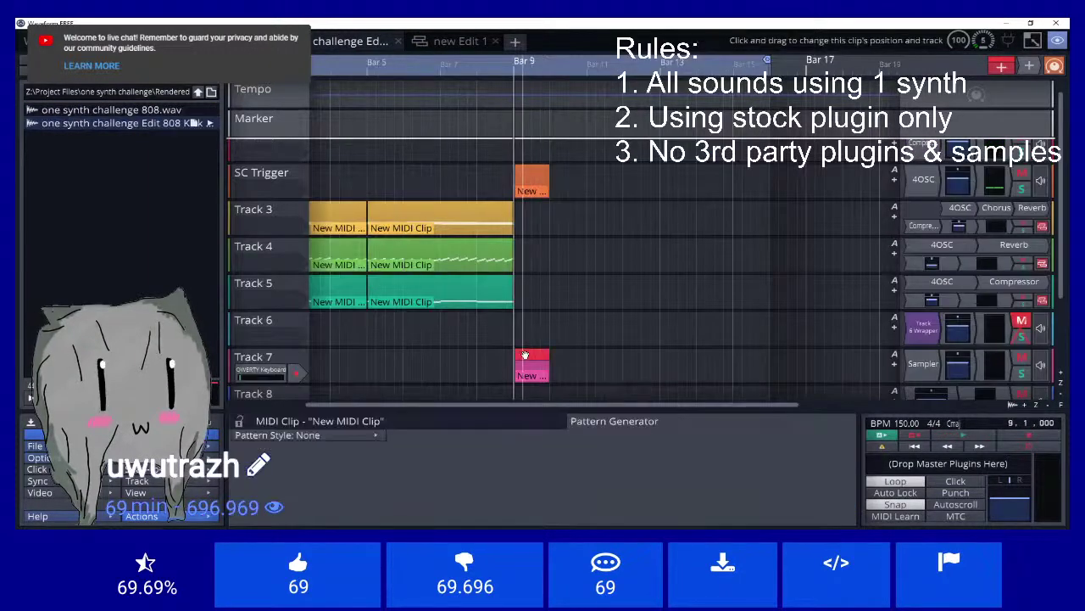
pyautogui.doubleClick(526, 354)
pyautogui.click(241, 298)
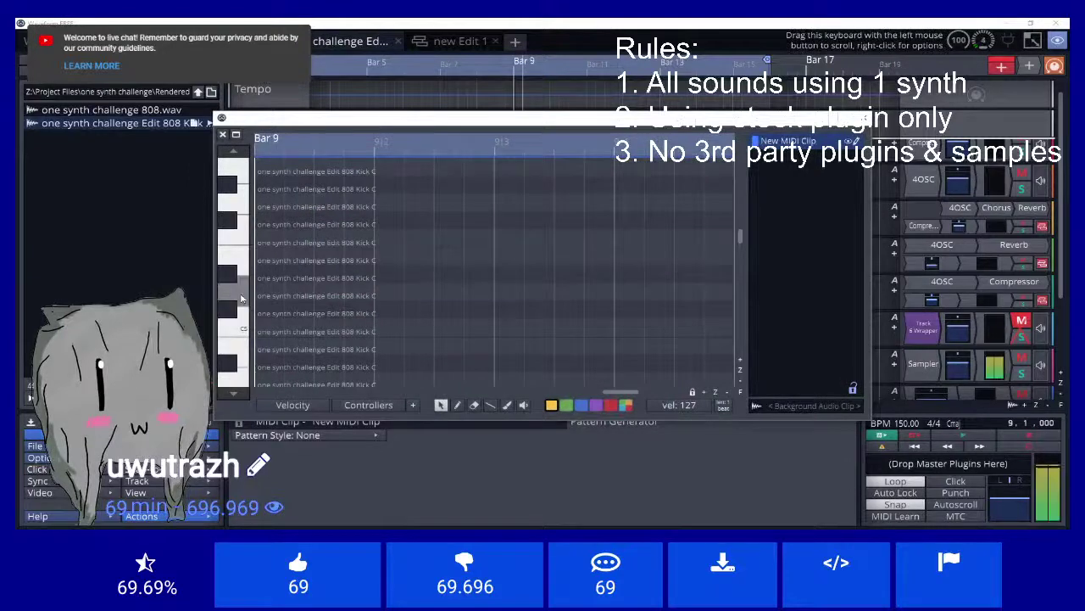
pyautogui.click(231, 222)
pyautogui.click(237, 264)
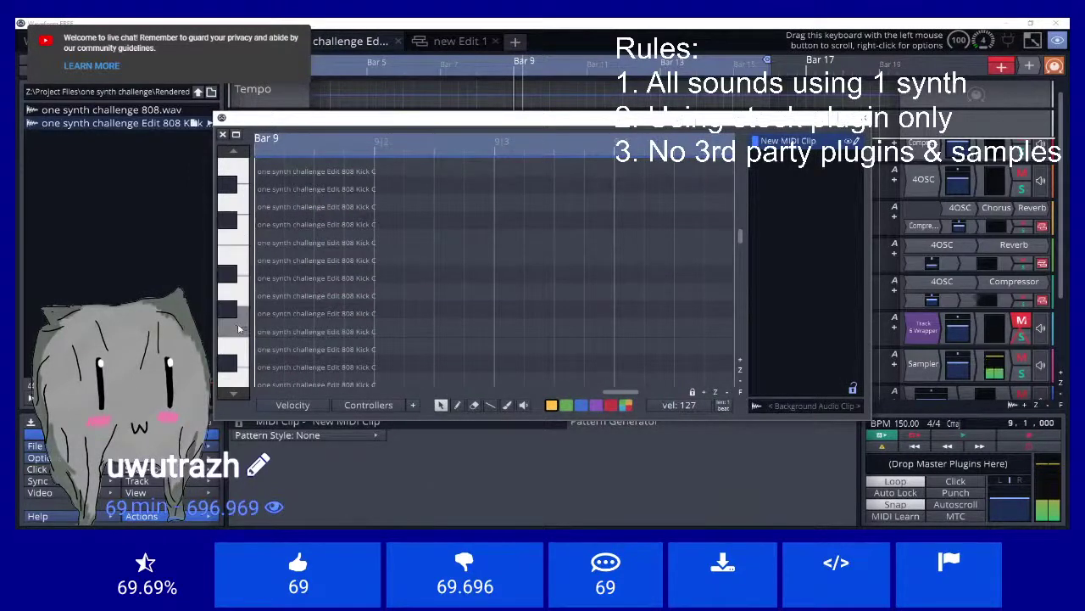
pyautogui.scroll(1, 240, 254)
pyautogui.click(241, 254)
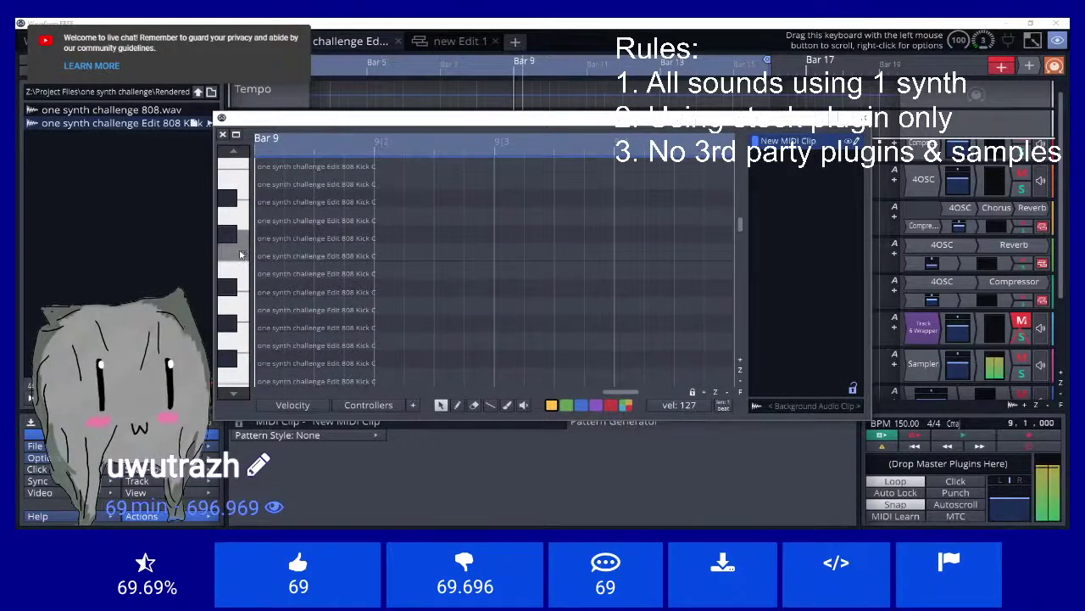
pyautogui.click(923, 363)
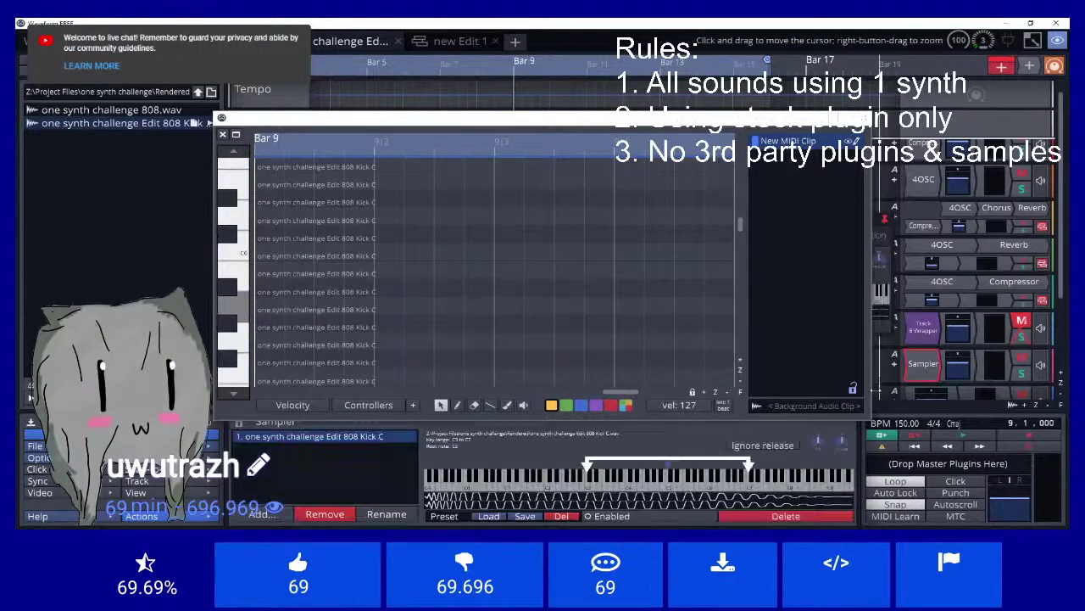
pyautogui.click(668, 480)
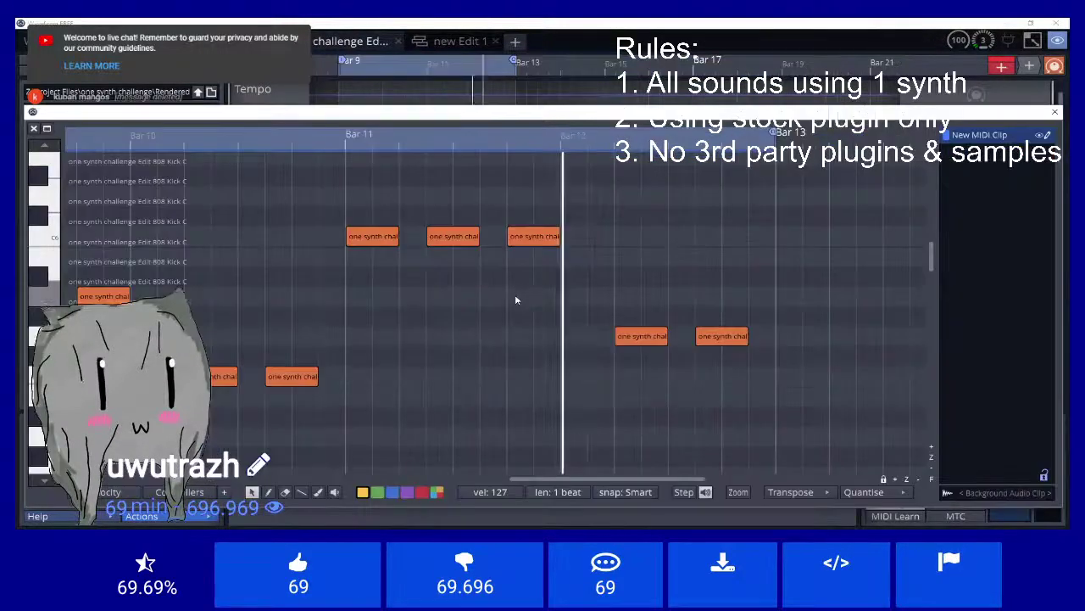
# Step: Close the MIDI editor and listen to Track 7's pattern between Bar 9 and Bar 13
pyautogui.click(33, 131)
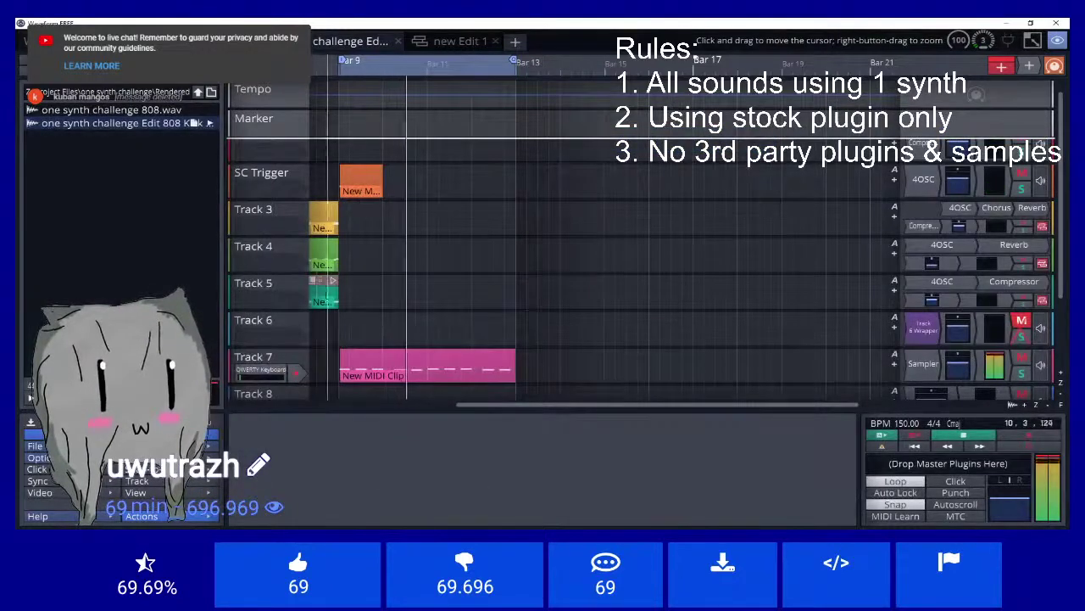
pyautogui.scroll(-2, 385, 64)
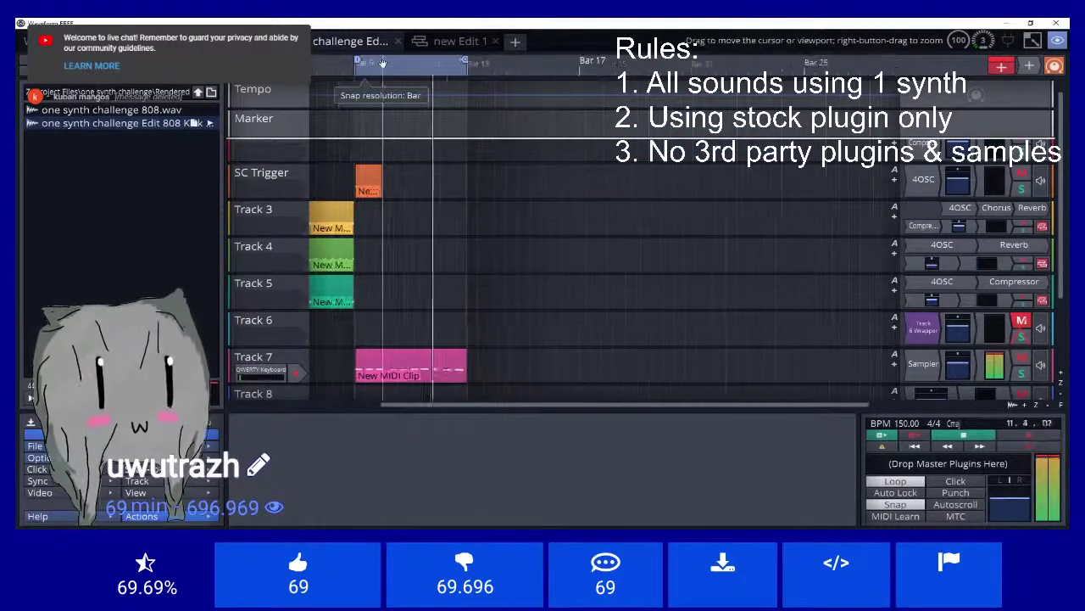
pyautogui.moveTo(371, 65); pyautogui.dragTo(496, 65)
pyautogui.press('space')
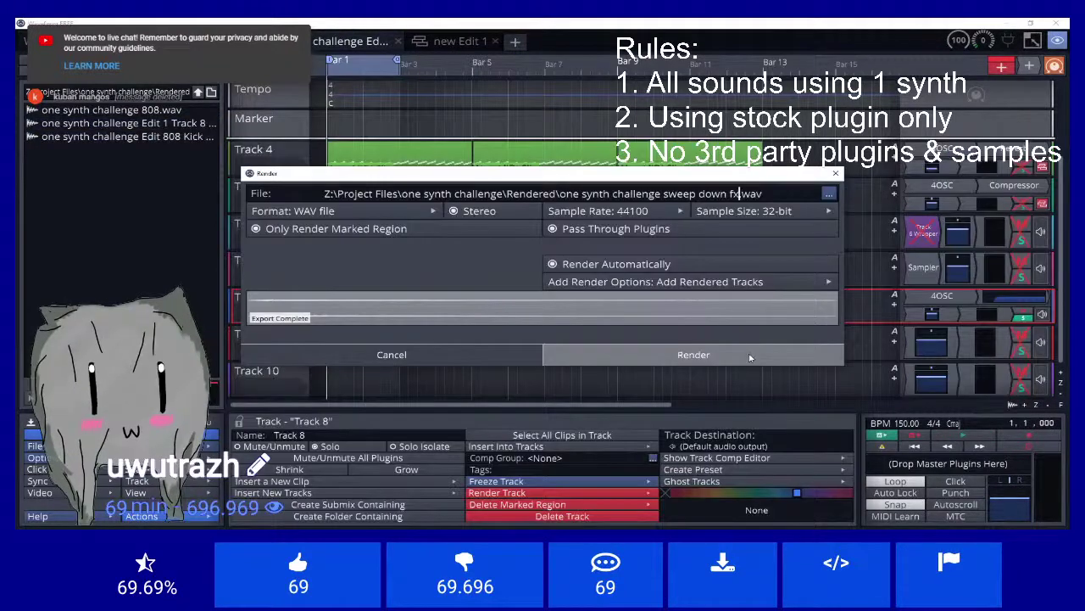
# Step: Render Track 8 to a stereo 44100 Hz 32-bit WAV named one synth challenge sweep down fx and add a clip effect to the rendered clip
pyautogui.click(750, 357)
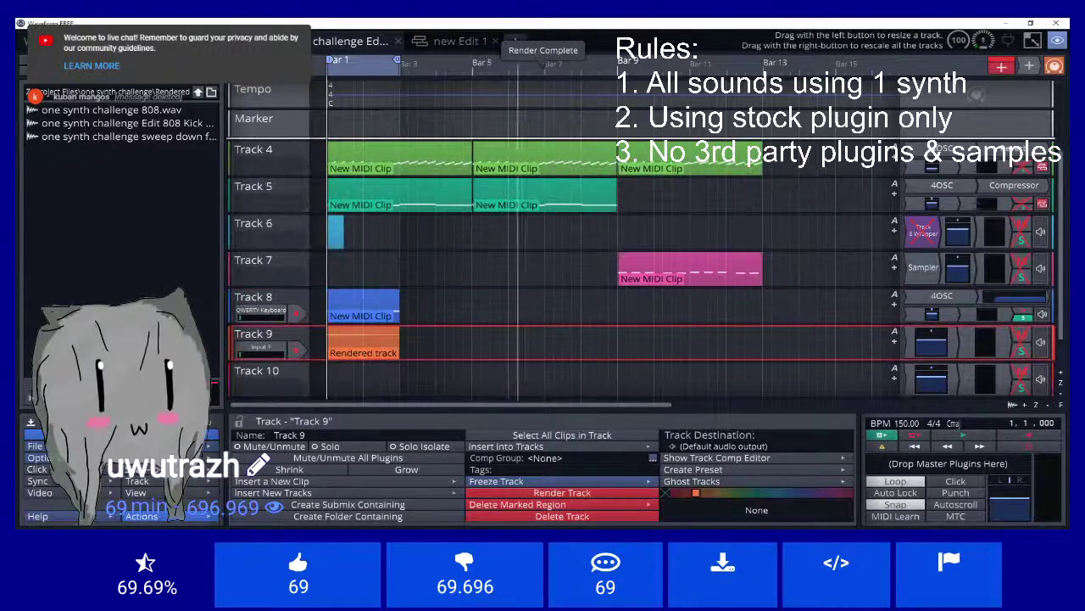
pyautogui.click(347, 334)
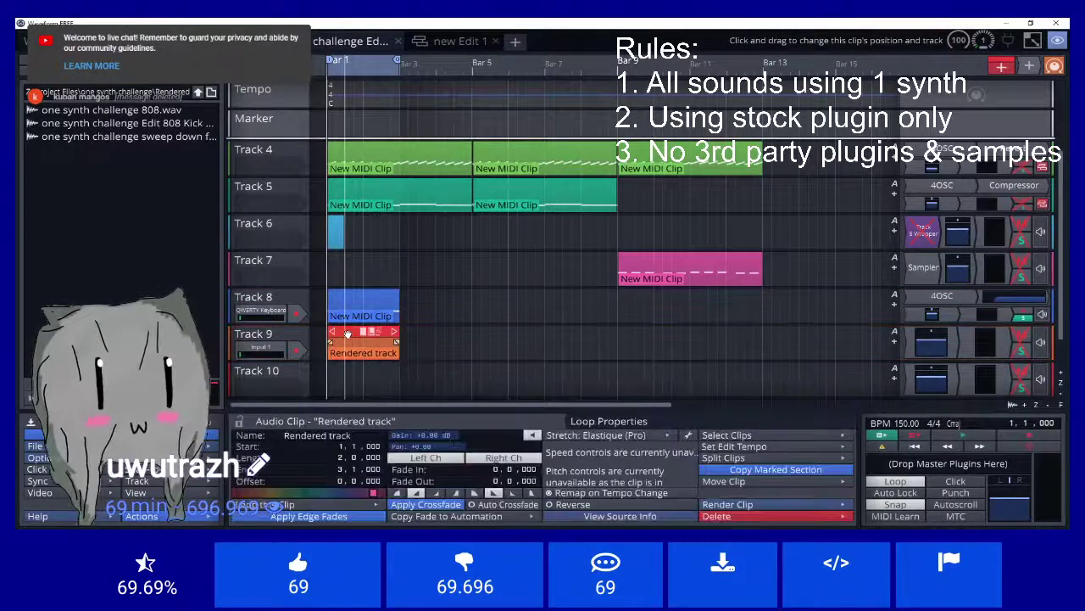
pyautogui.scroll(3, 343, 79)
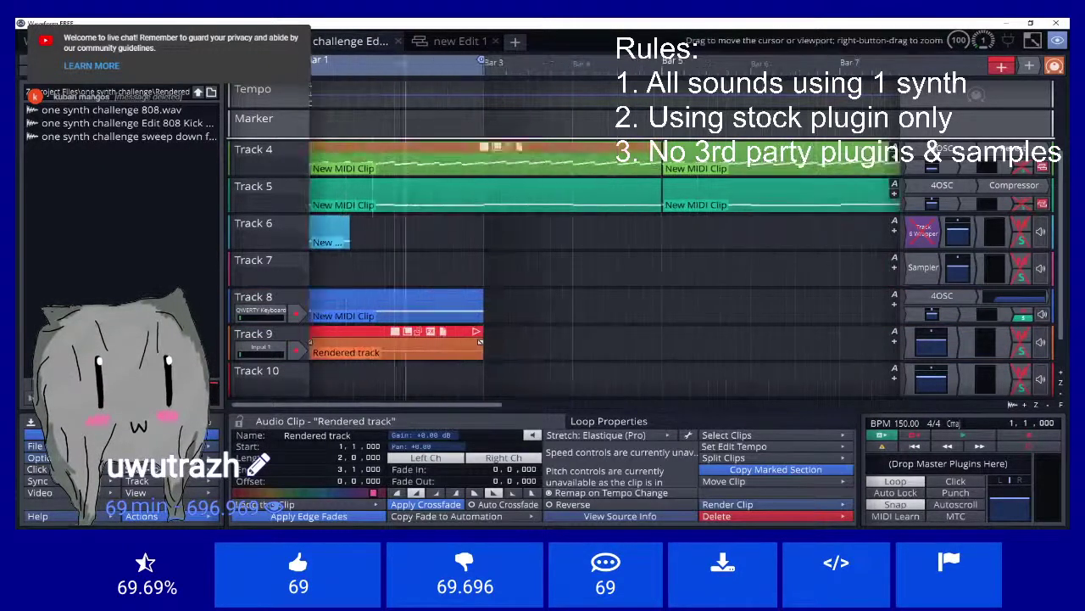
pyautogui.click(431, 332)
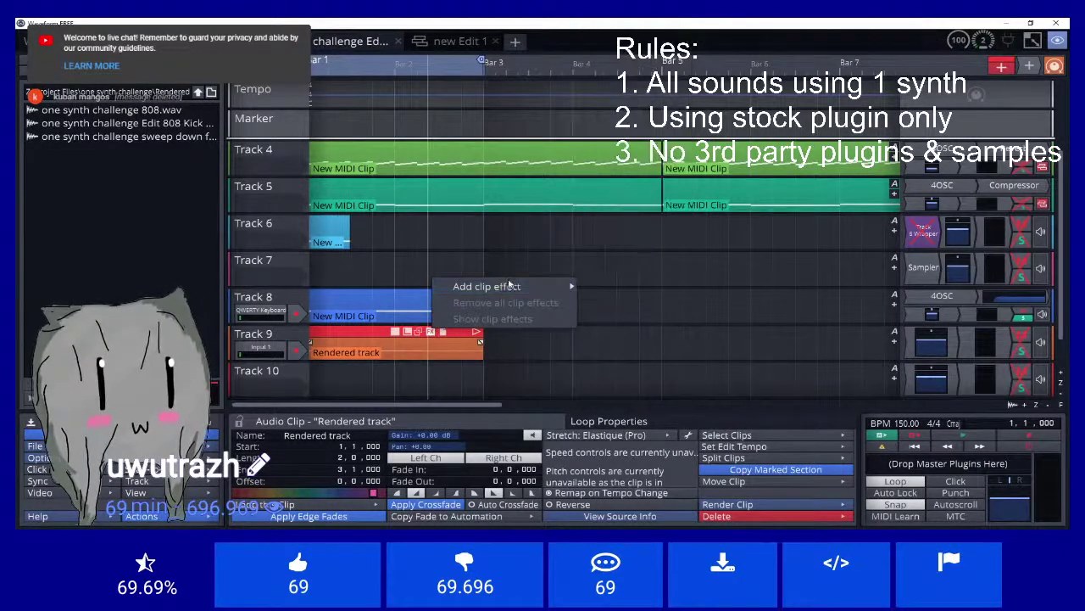
pyautogui.moveTo(572, 285)
pyautogui.click(645, 272)
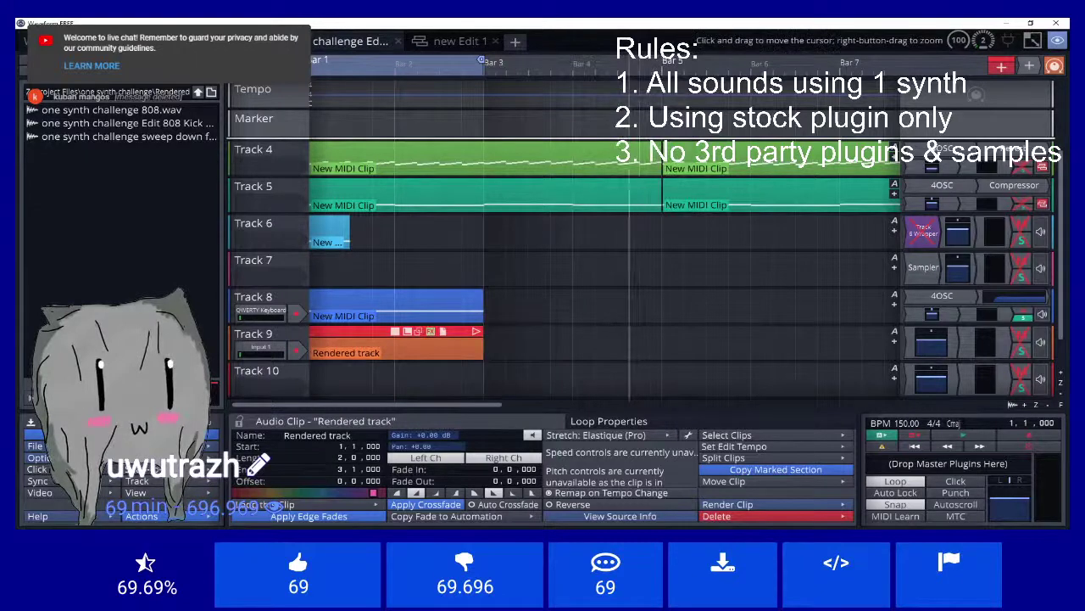
# Step: Copy the sweep clip on Track 8 from Bar 9 to Bar 13 and set the track's volume to -10 dB during playback
pyautogui.press('space')
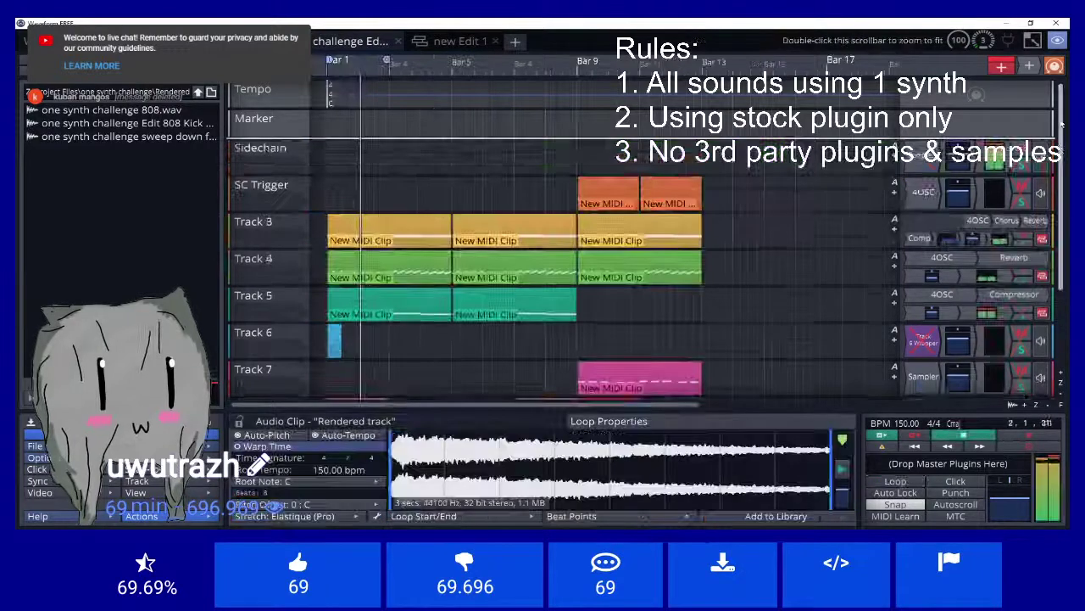
pyautogui.scroll(-3, 1061, 125)
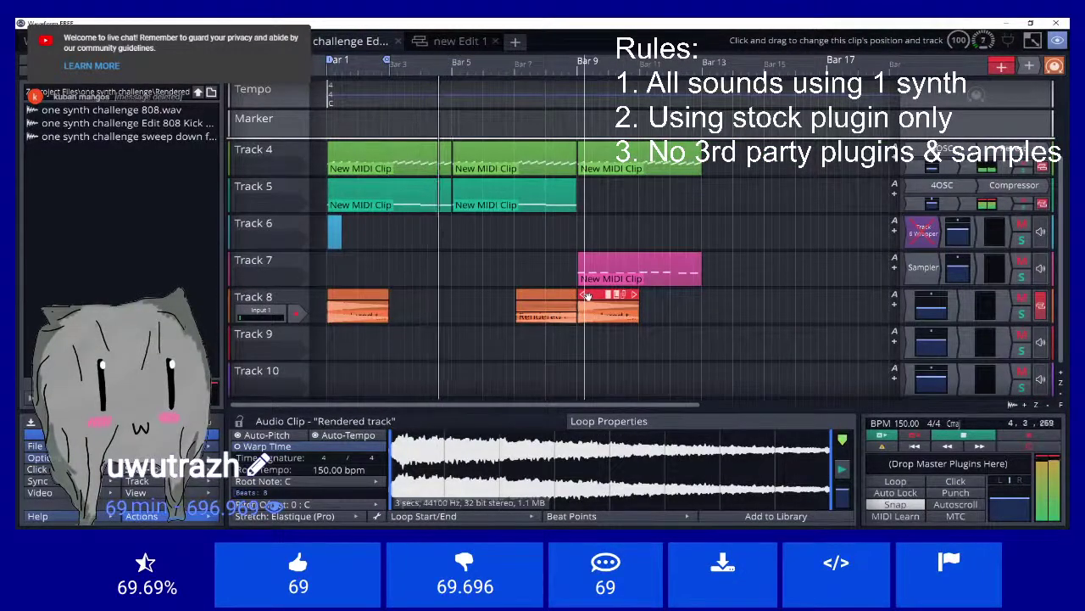
pyautogui.moveTo(587, 296); pyautogui.dragTo(706, 296)
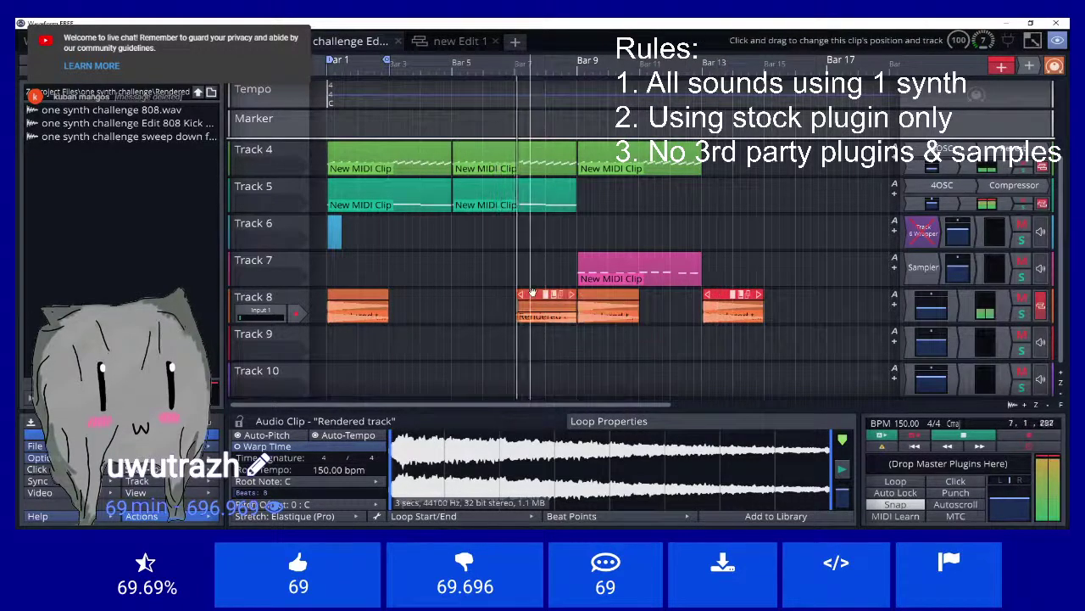
pyautogui.click(931, 305)
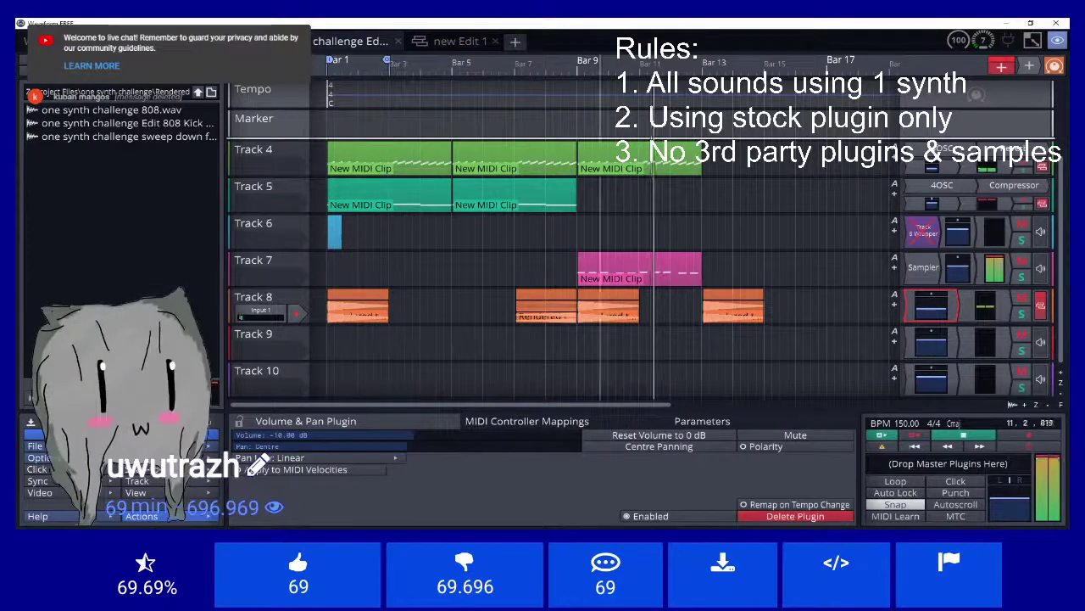
pyautogui.click(531, 293)
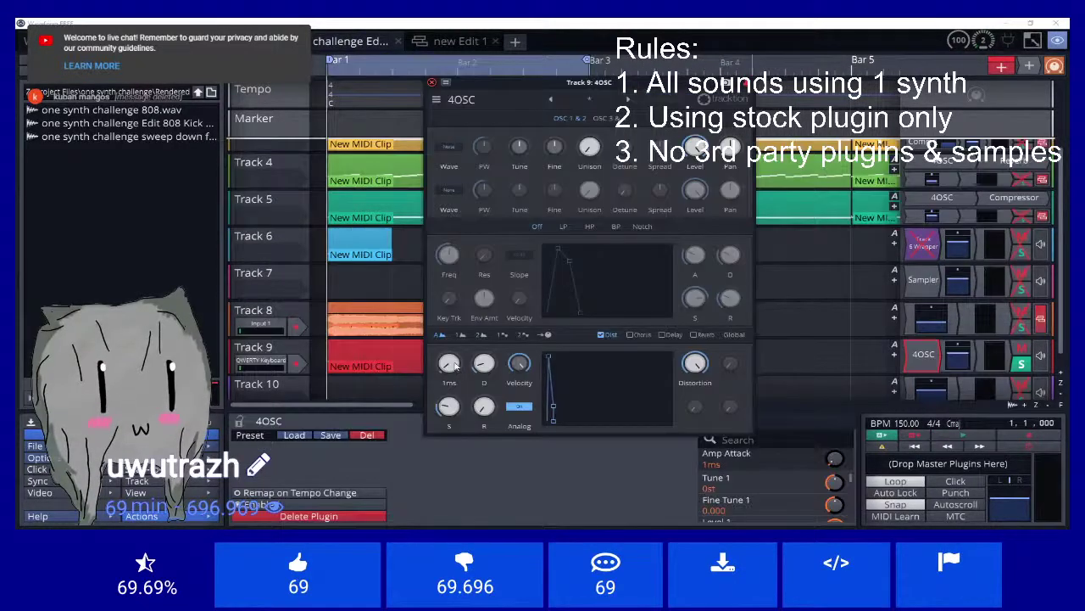
# Step: Adjust the amp envelope's sustain in Track 9's 4OSC while auditioning the loop, and open the list of available plugins
pyautogui.press('space')
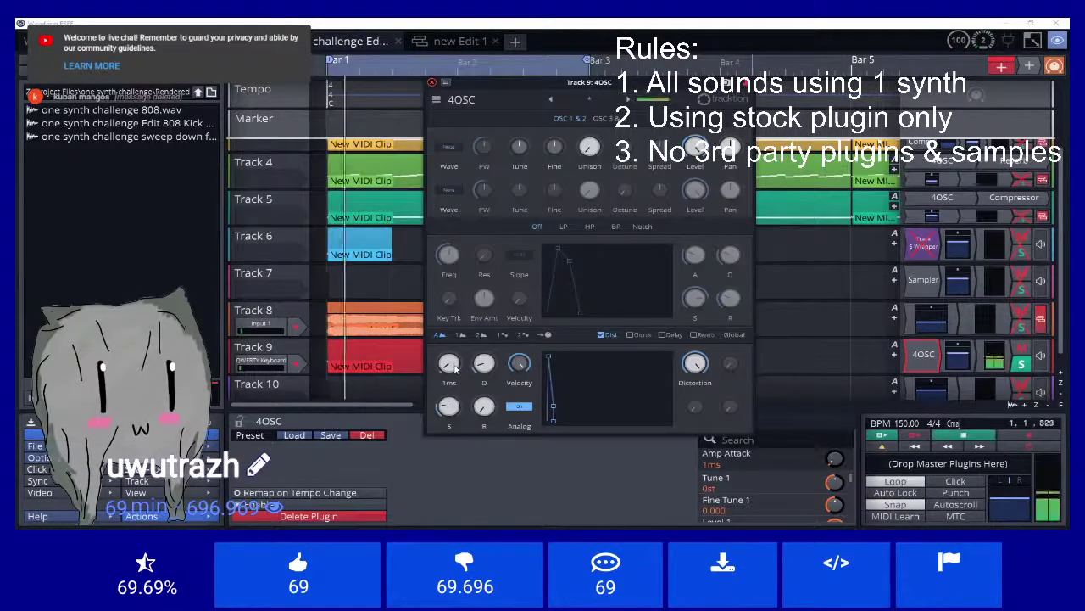
pyautogui.press('space')
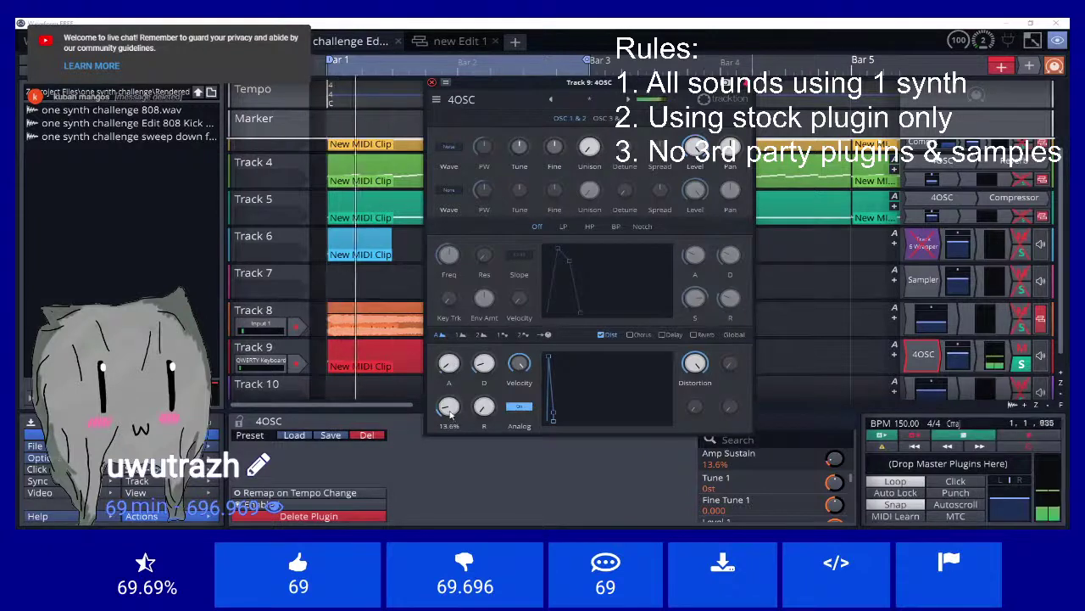
pyautogui.moveTo(450, 419); pyautogui.dragTo(446, 415)
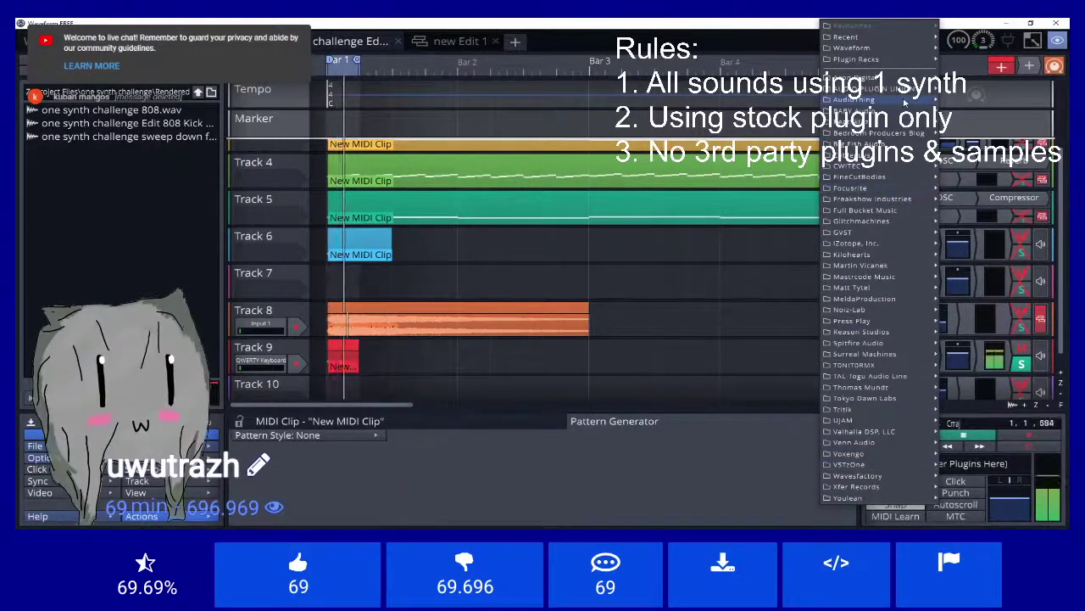
pyautogui.moveTo(904, 52)
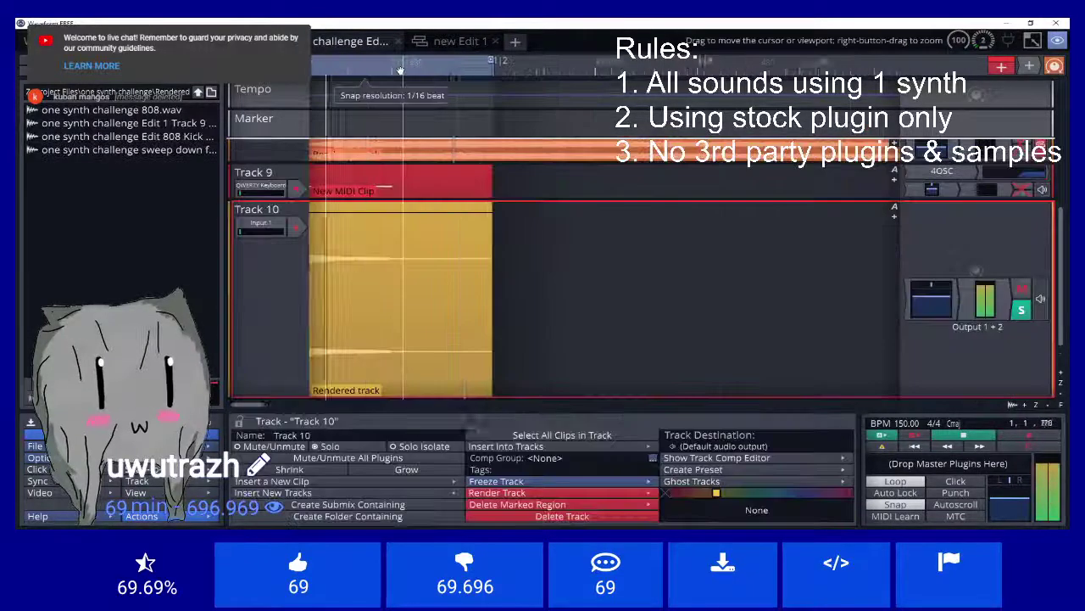
# Step: Fill the gaps after the four selected short clips on Track 10 in Bar 12 with copies and play back the arrangement
pyautogui.scroll(-3, 400, 69)
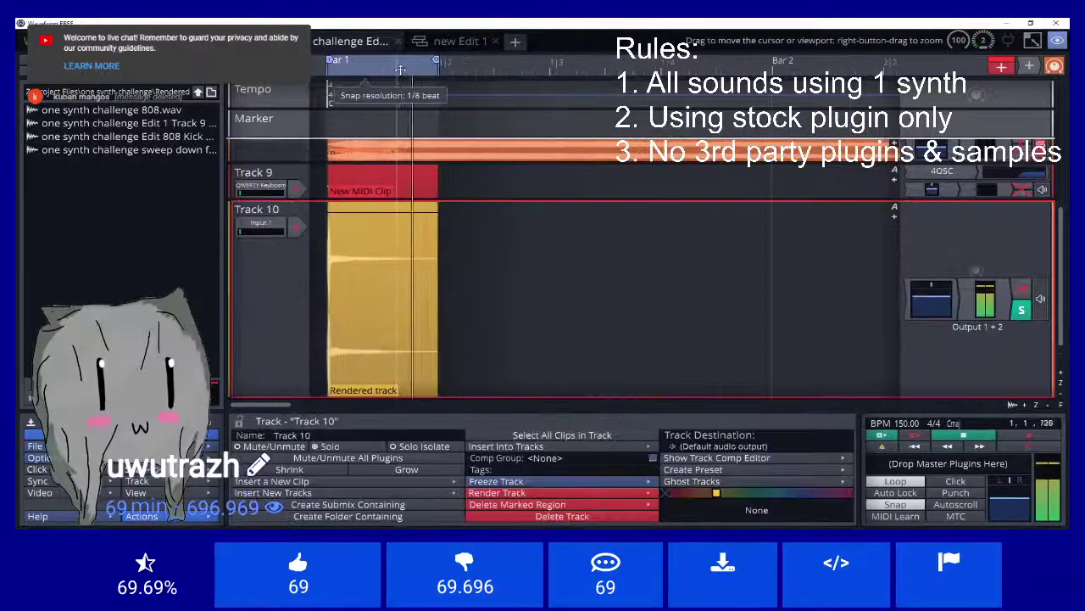
pyautogui.press('Home')
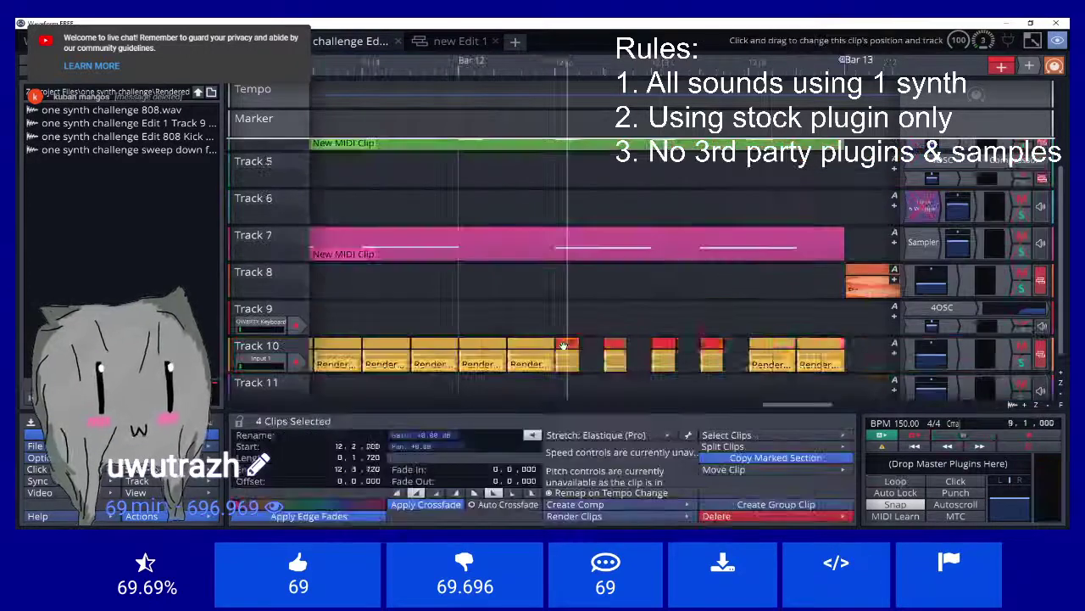
pyautogui.hotkey('ctrl', 'd')
pyautogui.moveTo(720, 347); pyautogui.dragTo(586, 355)
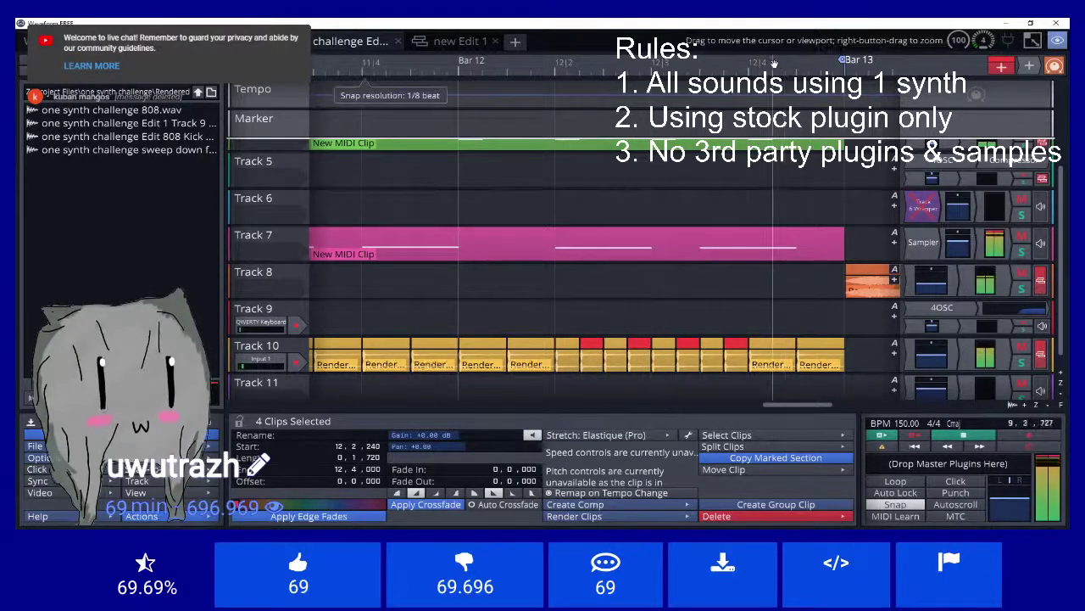
pyautogui.scroll(-5, 774, 63)
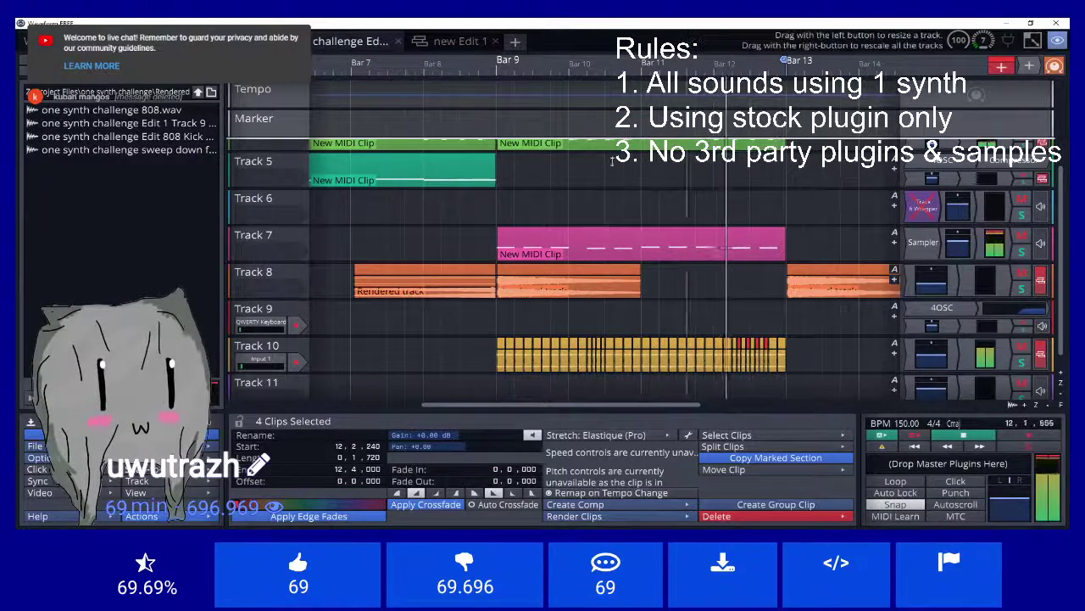
# Step: Listen to the arrangement past Bar 13 with the whole timeline in view, and stop playback
pyautogui.click(35, 445)
pyautogui.click(160, 211)
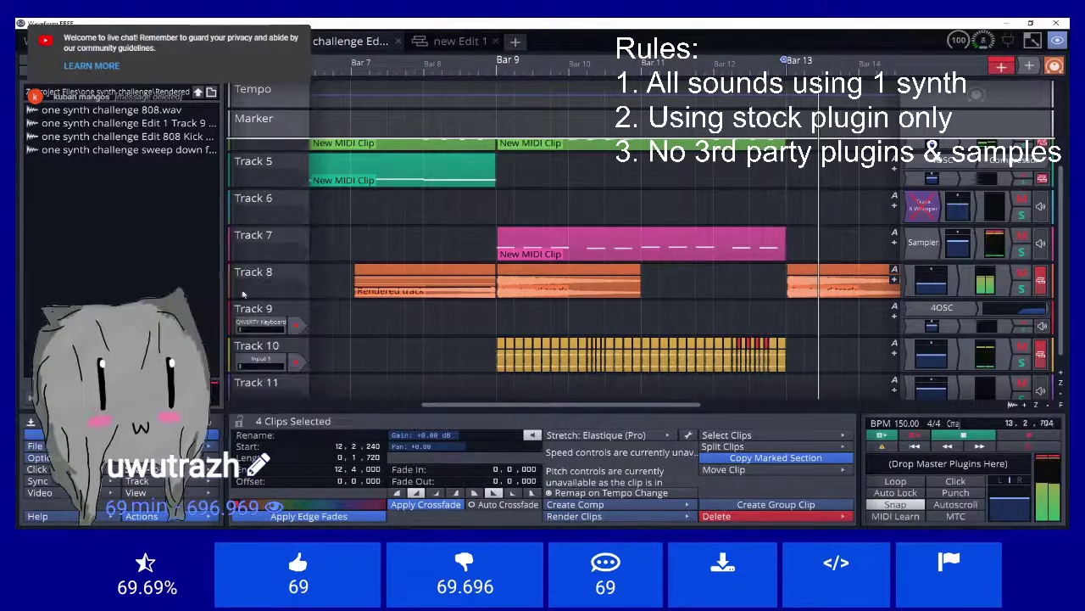
pyautogui.moveTo(742, 69); pyautogui.dragTo(714, 34)
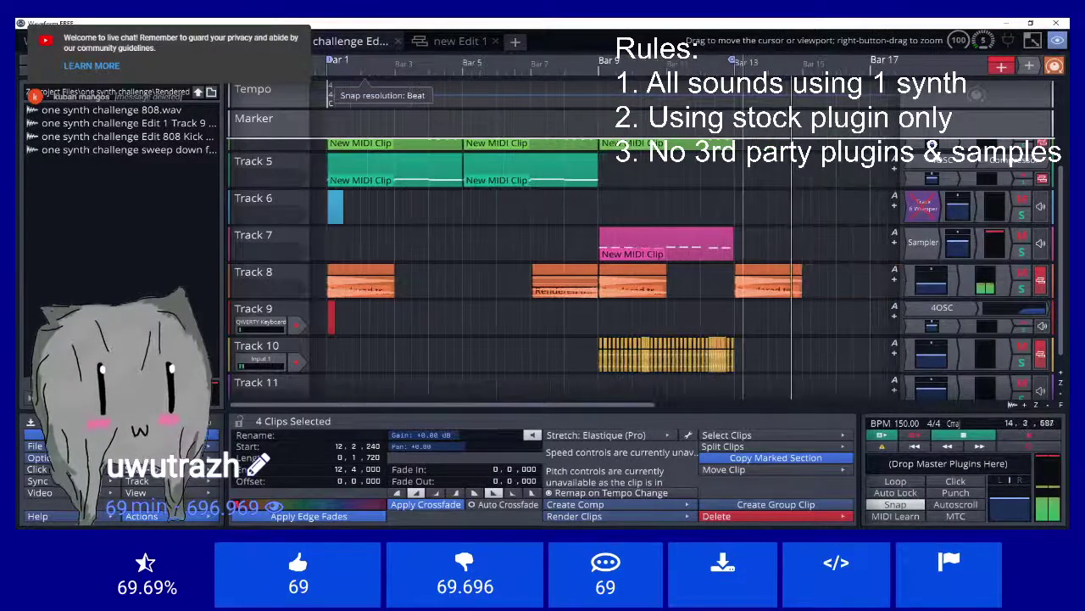
pyautogui.press('space')
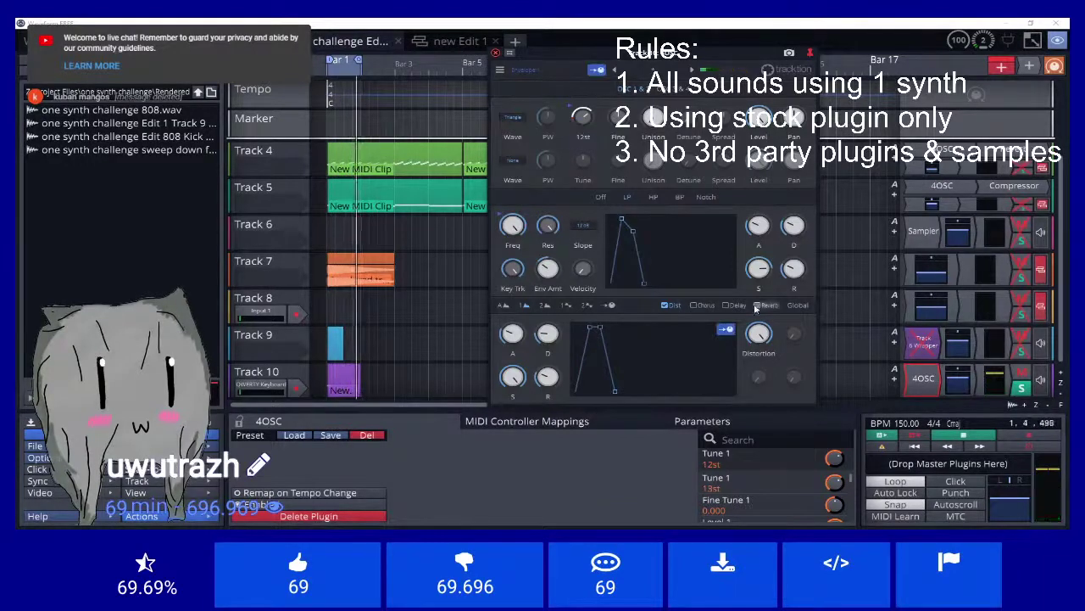
# Step: Set the filter envelope amount to -57% in Track 10's 4OSC, add a C5 note at the start of its MIDI clip and lower its pitch
pyautogui.click(503, 305)
pyautogui.click(547, 267)
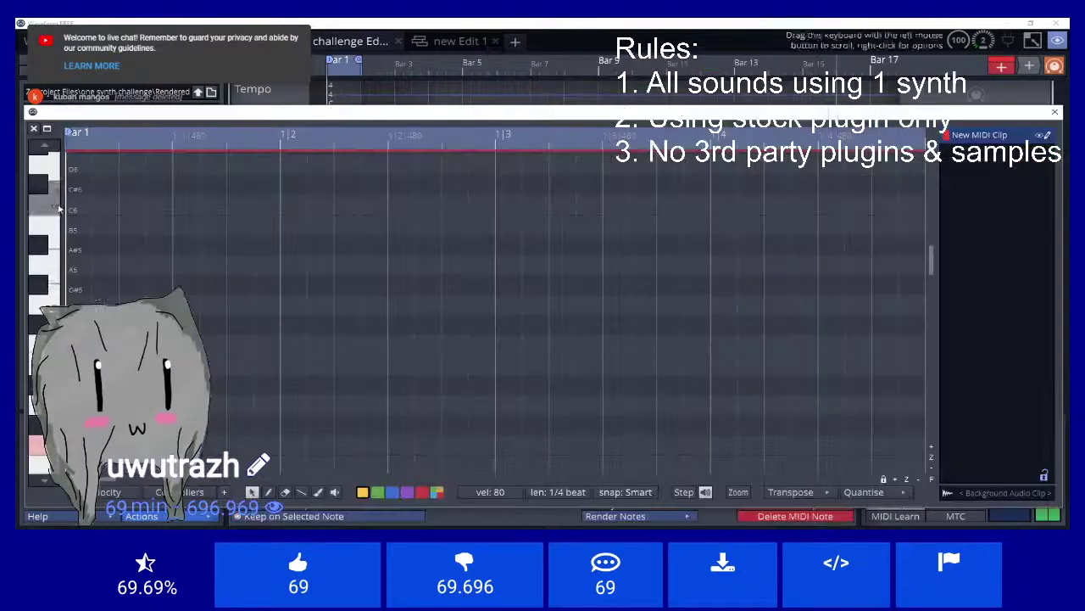
pyautogui.doubleClick(70, 237)
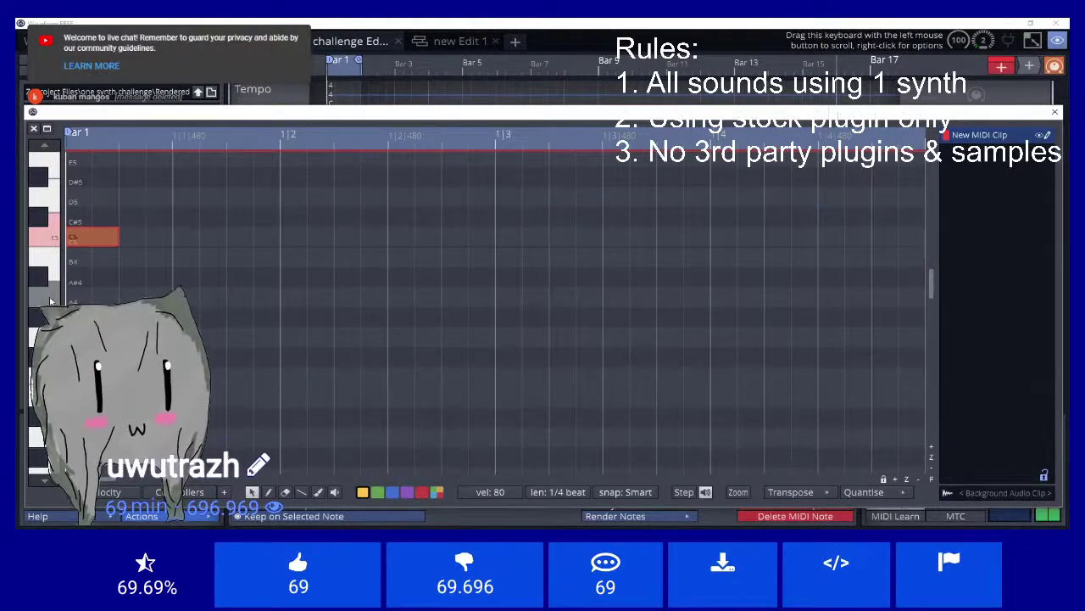
pyautogui.moveTo(74, 242); pyautogui.dragTo(75, 299)
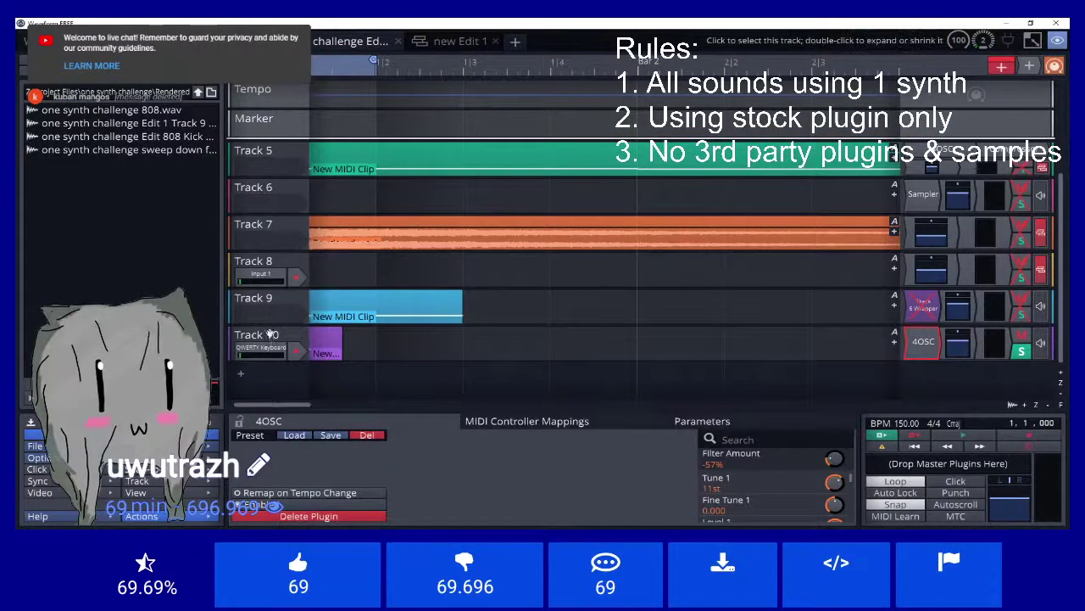
# Step: Render Track 10 to a stereo 44100 Hz 32-bit WAV named one synth challenge kick
pyautogui.click(273, 335)
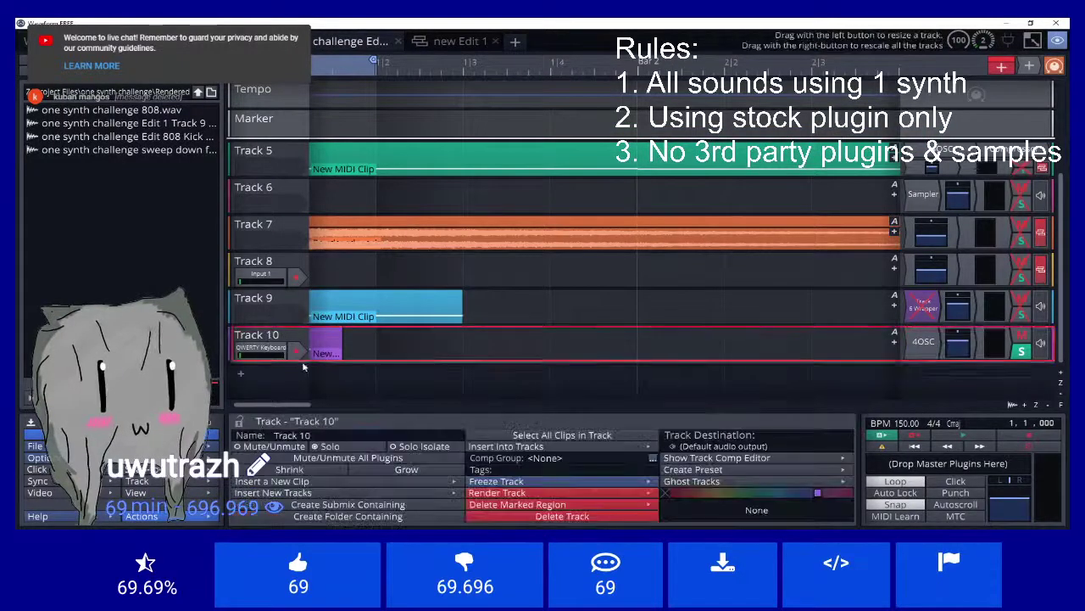
pyautogui.click(523, 494)
pyautogui.click(538, 422)
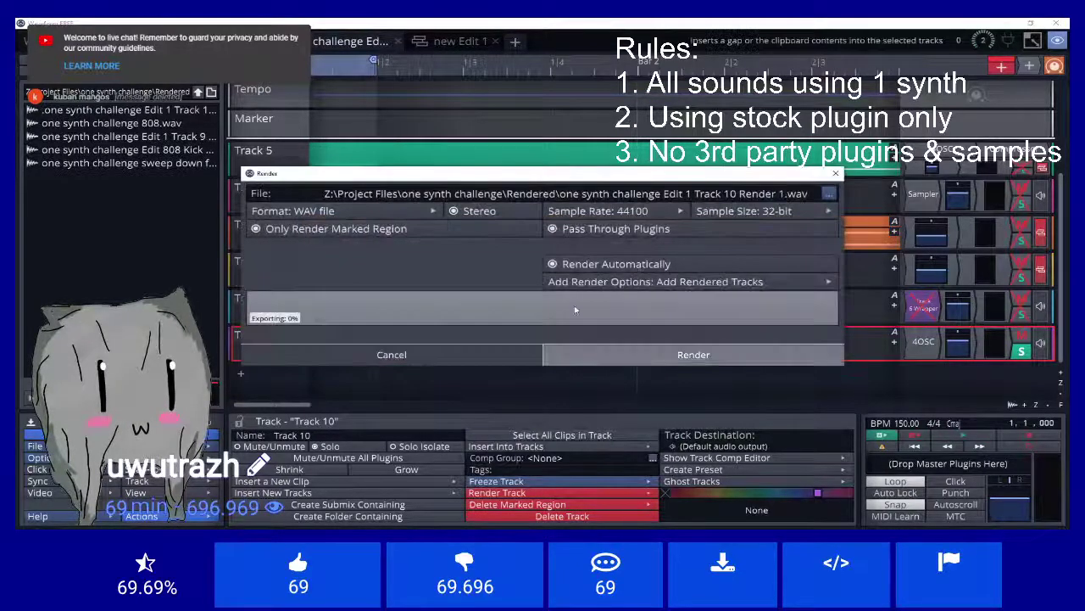
pyautogui.click(604, 351)
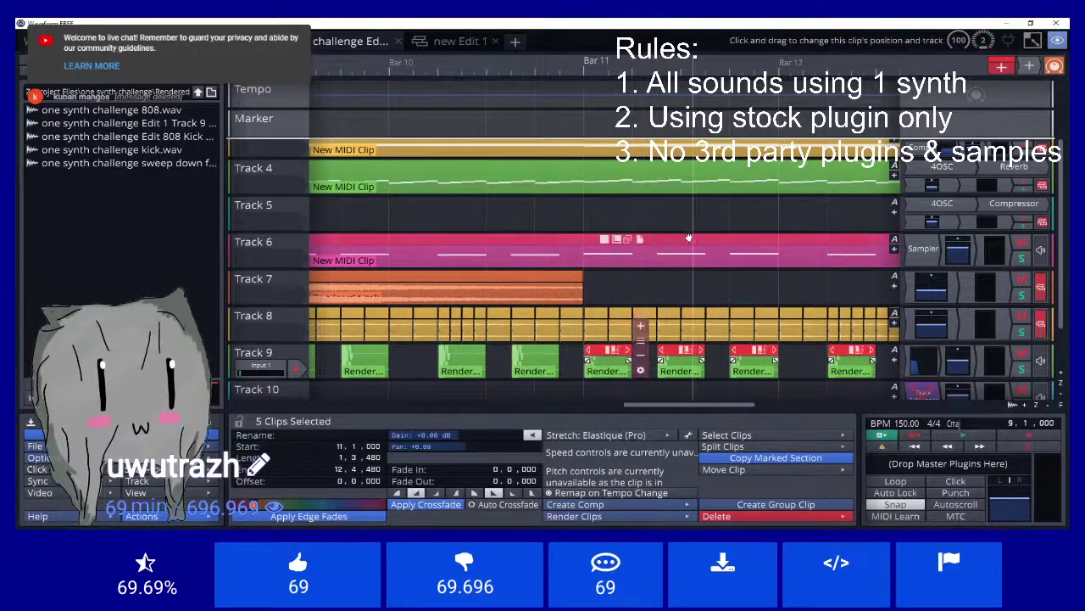
# Step: Play back the section from Bar 9 to hear the new kick clips on Track 9, and stop playback
pyautogui.press('space')
pyautogui.scroll(-3, 672, 64)
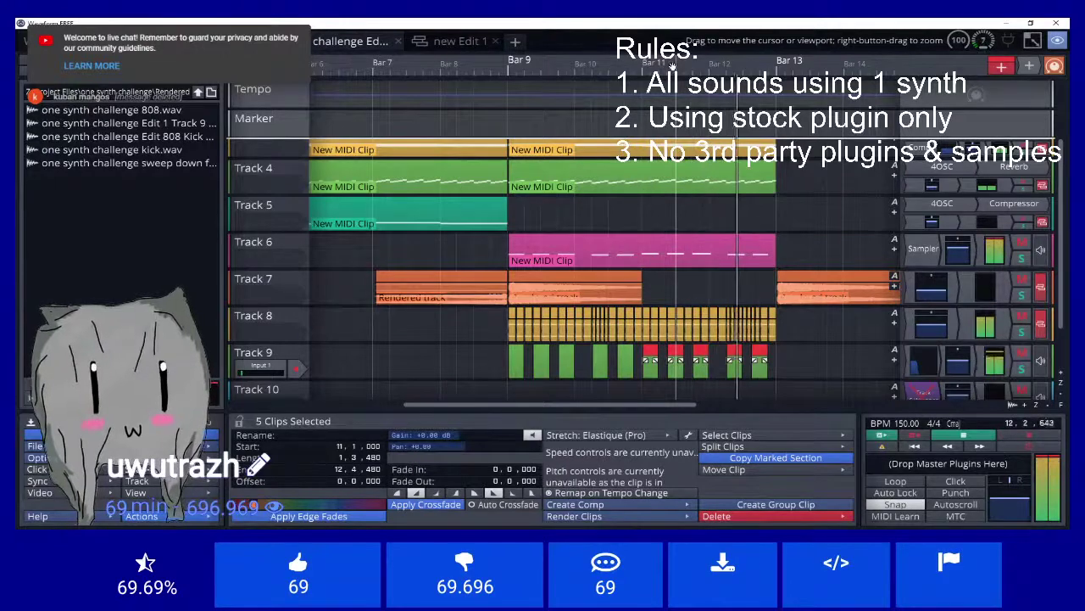
pyautogui.press('space')
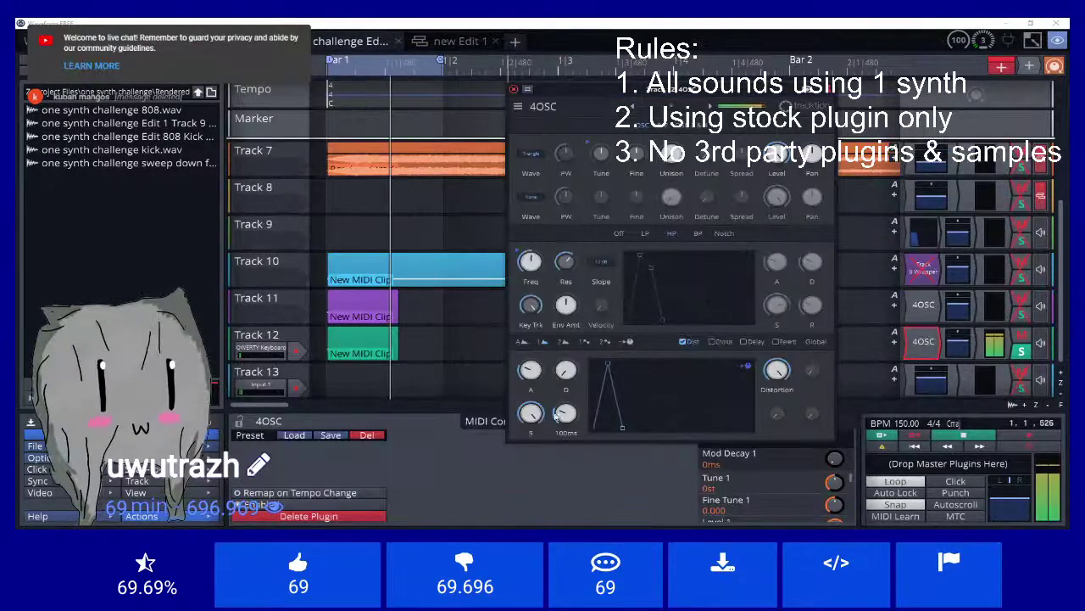
# Step: Set the release of modulation envelope 1 to 100 ms in Track 12's 4OSC while auditioning the loop
pyautogui.moveTo(562, 414); pyautogui.dragTo(562, 457)
pyautogui.doubleClick(569, 420)
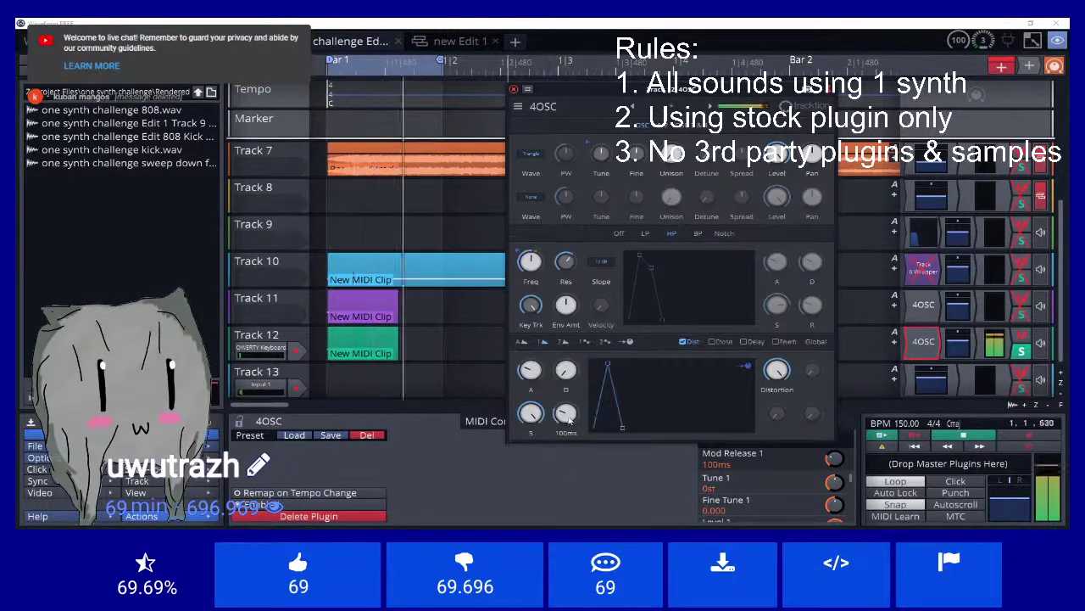
pyautogui.click(532, 413)
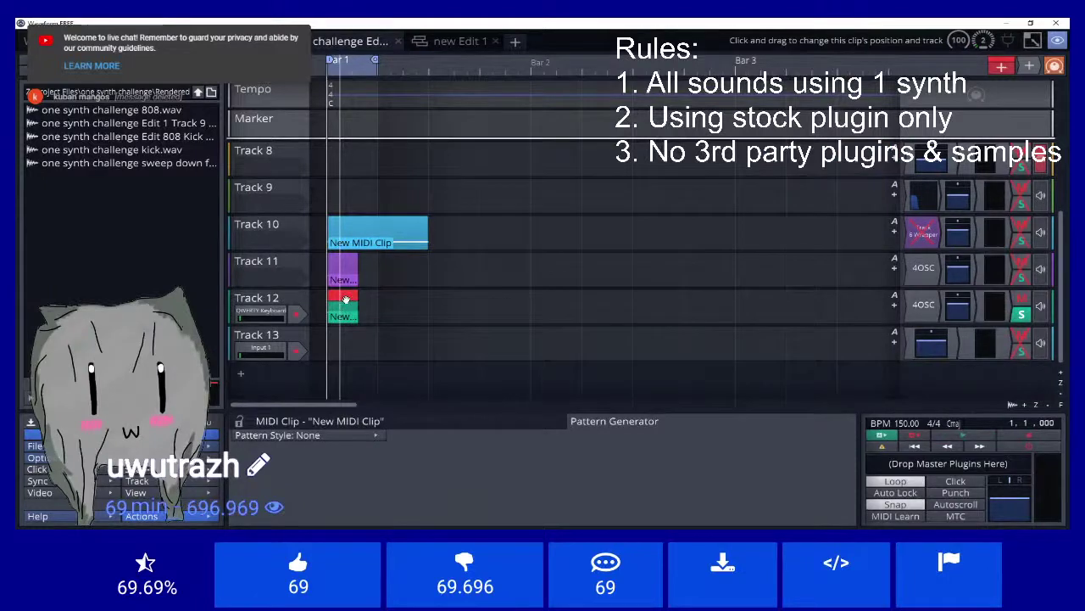
# Step: Raise the note in Track 12's MIDI clip to F5
pyautogui.doubleClick(345, 299)
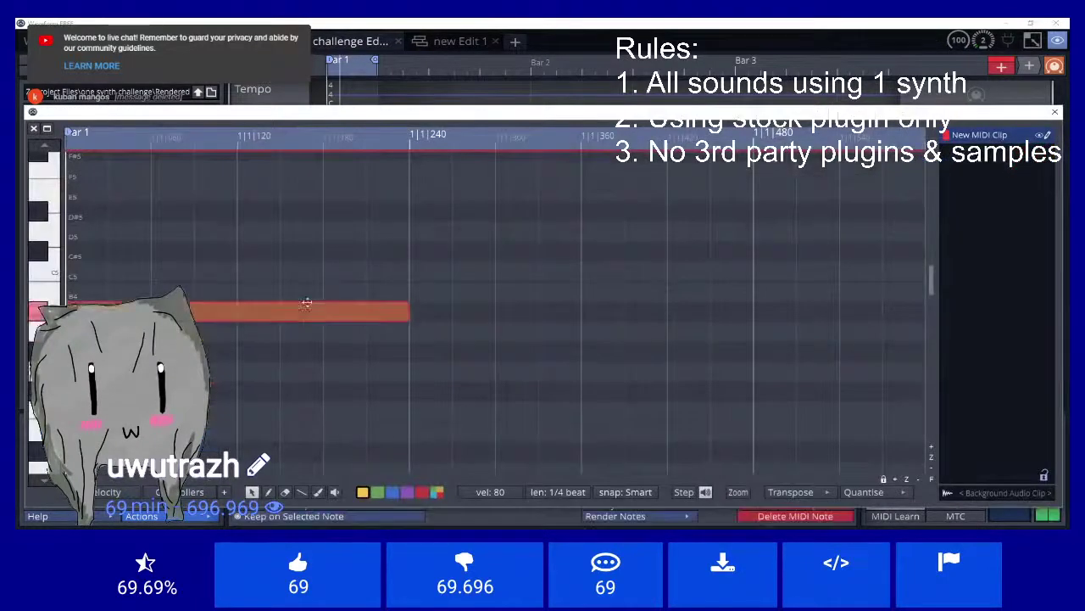
pyautogui.moveTo(306, 303); pyautogui.dragTo(307, 181)
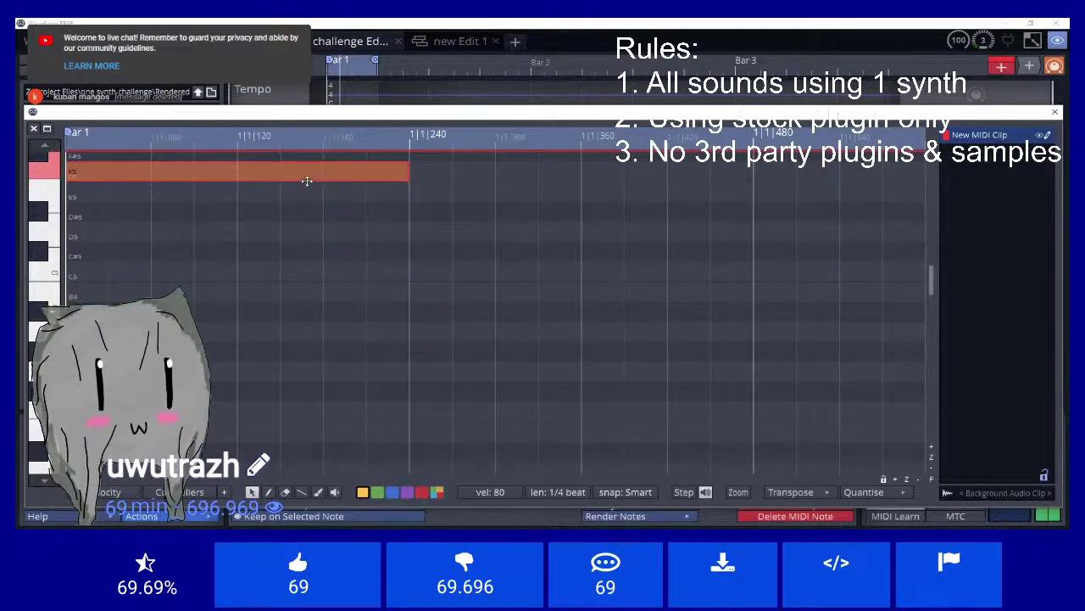
pyautogui.scroll(3, 127, 280)
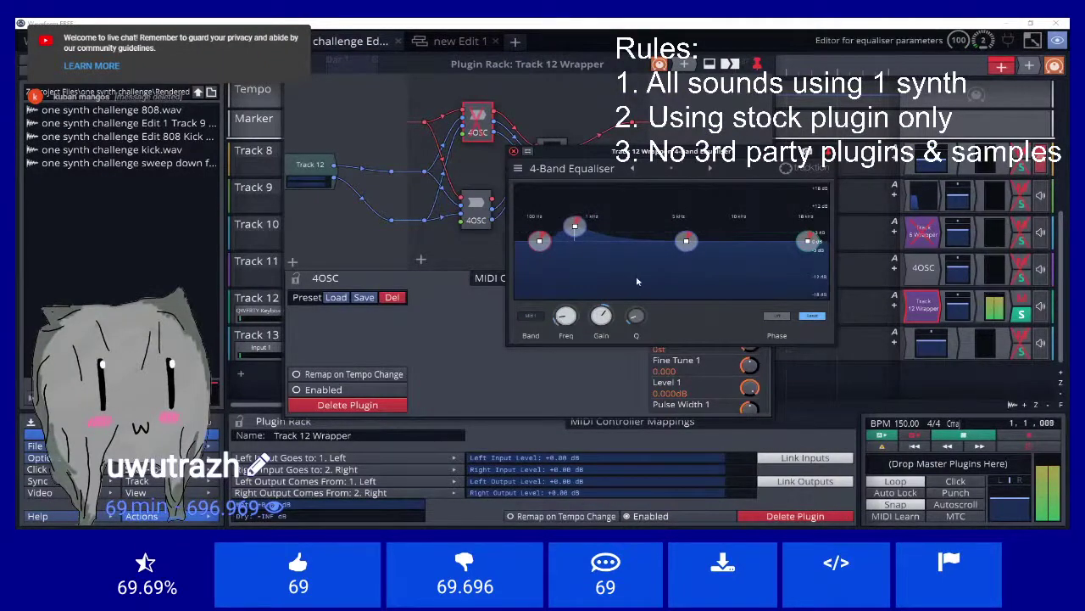
# Step: Set the compressor's output to +7.07 dB in the Track 12 plugin rack and open the 4OSC that feeds the equaliser
pyautogui.click(513, 152)
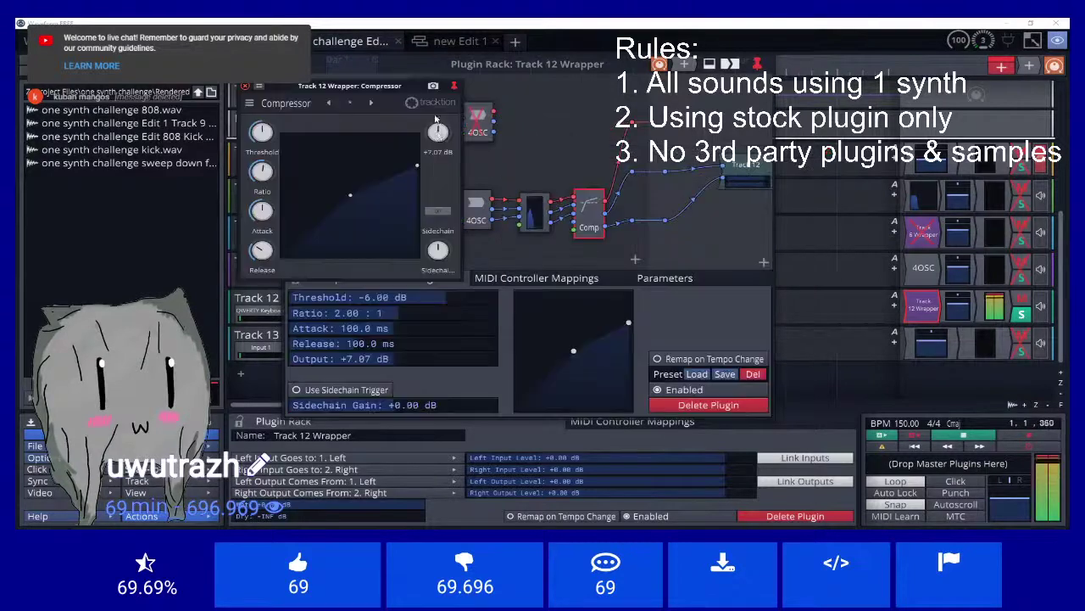
pyautogui.click(245, 85)
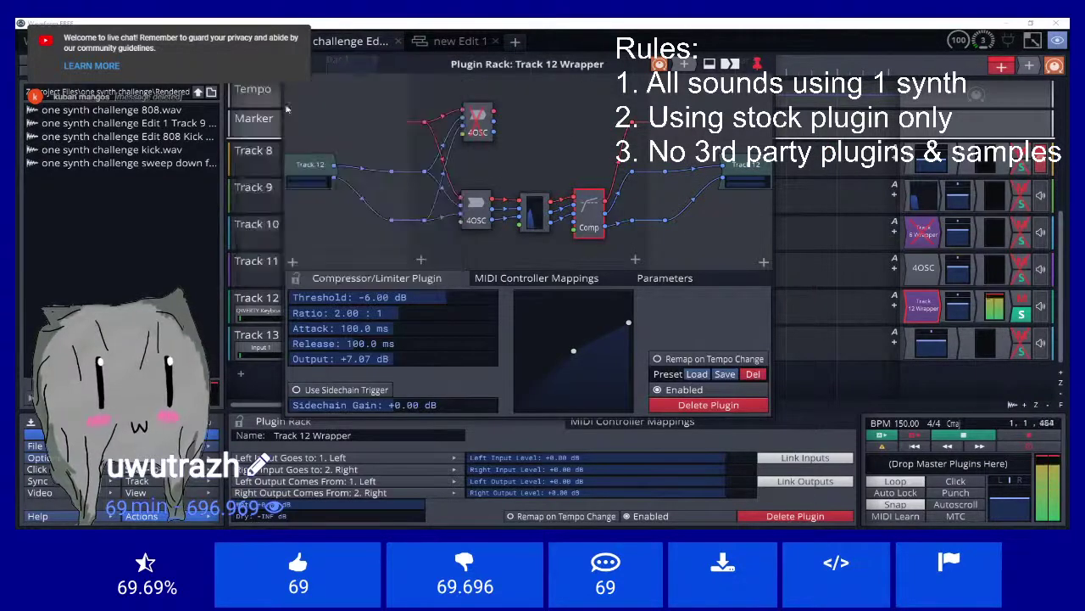
pyautogui.doubleClick(470, 214)
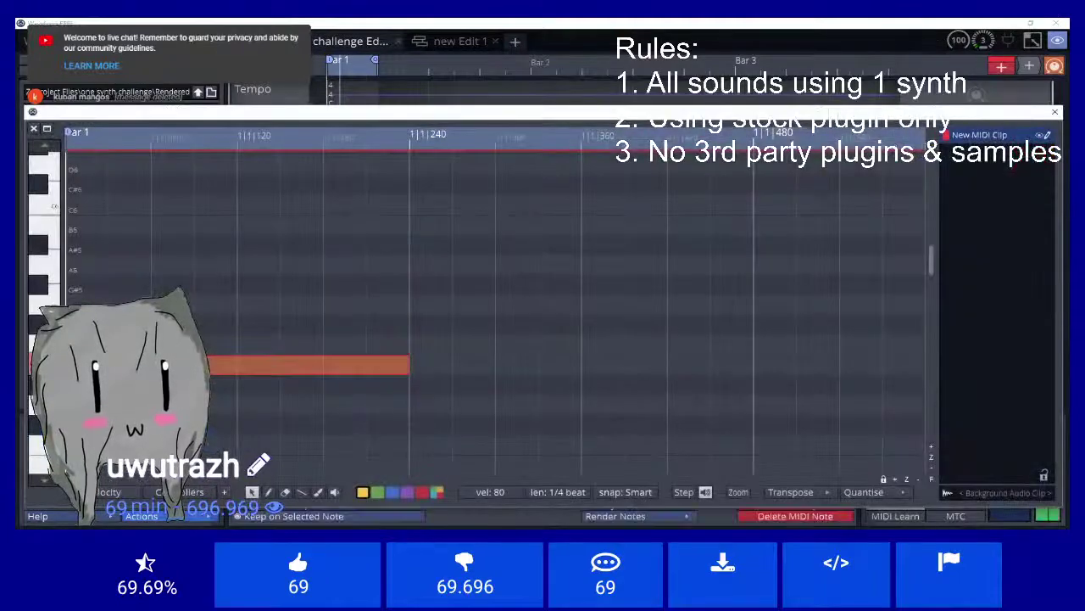
# Step: Lower the note in Track 12's MIDI clip by four semitones to C5 and close the MIDI editor
pyautogui.press('Down')
pyautogui.press('Down')
pyautogui.press('Down')
pyautogui.press('Down')
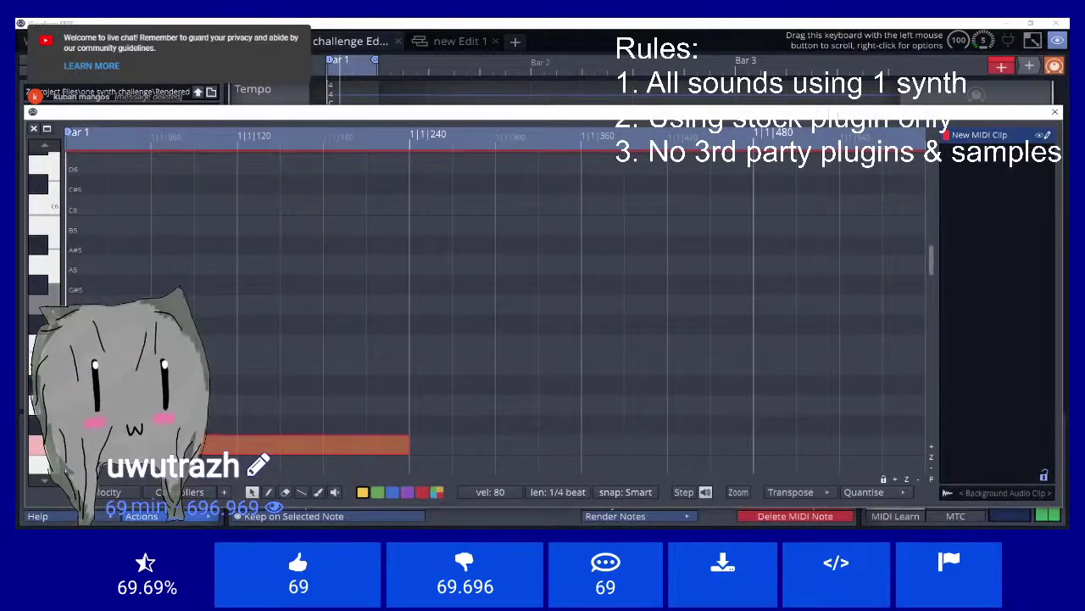
pyautogui.scroll(-2, 475, 297)
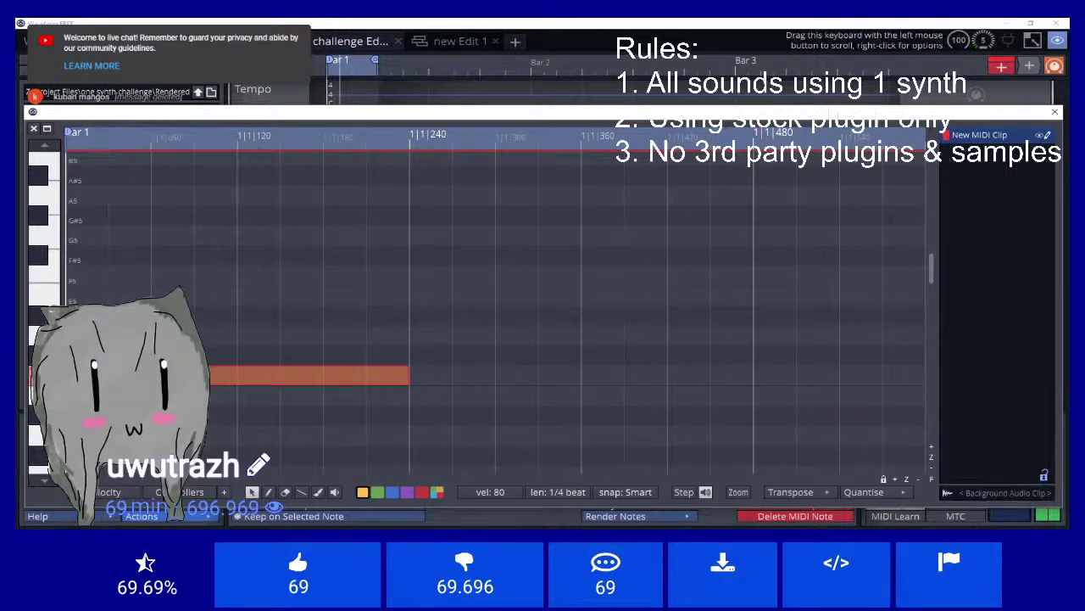
pyautogui.scroll(-2, 475, 297)
pyautogui.click(34, 128)
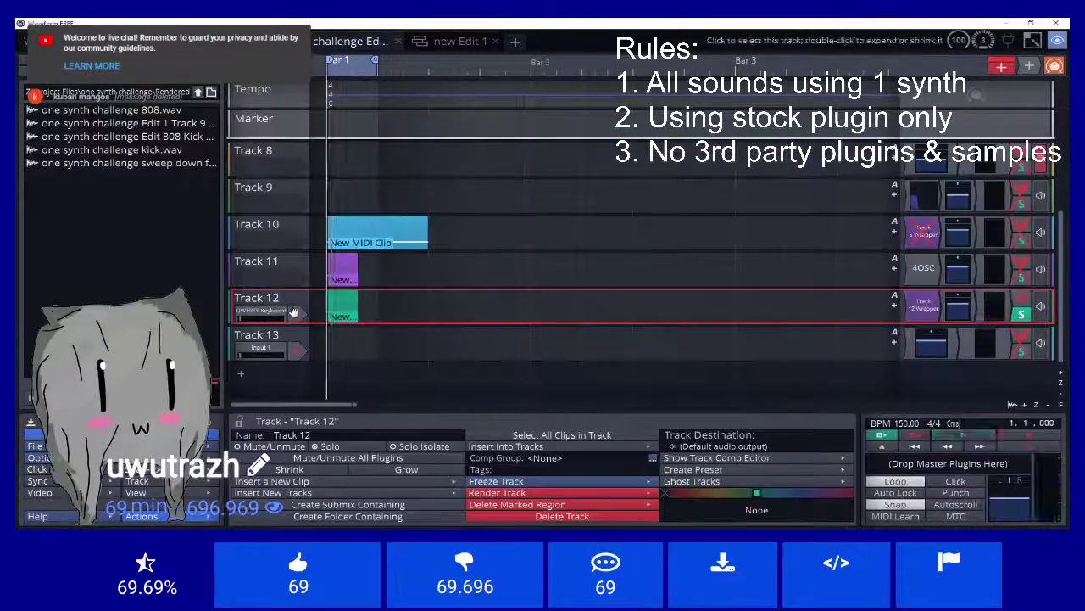
# Step: Render Track 12 to a WAV named one synth challenge snare and audition the rendered clip on an enlarged Track 13
pyautogui.click(531, 492)
pyautogui.click(534, 422)
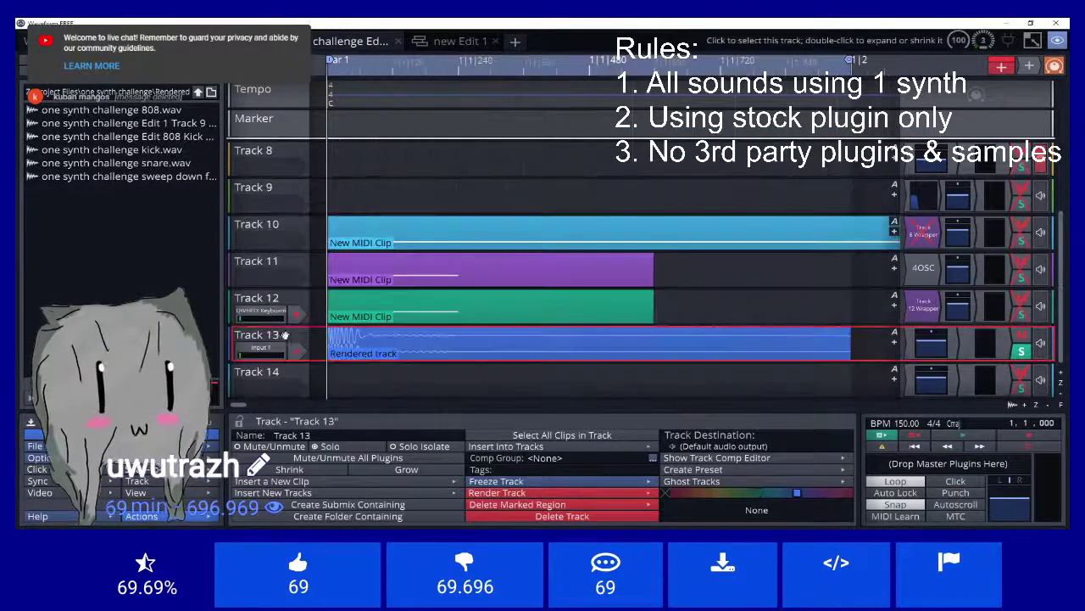
pyautogui.doubleClick(288, 338)
pyautogui.press('space')
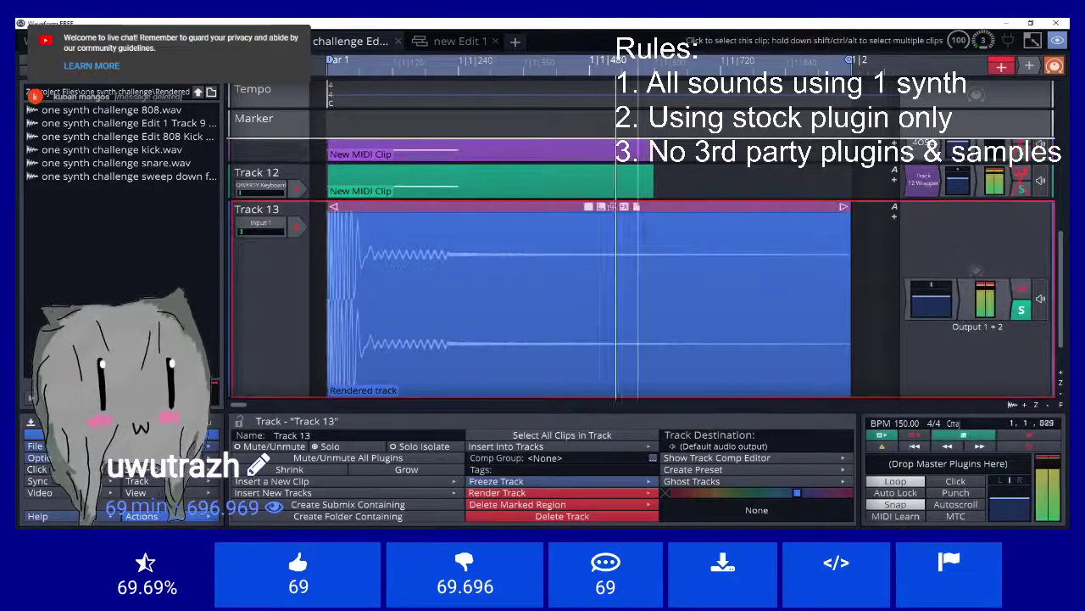
pyautogui.press('space')
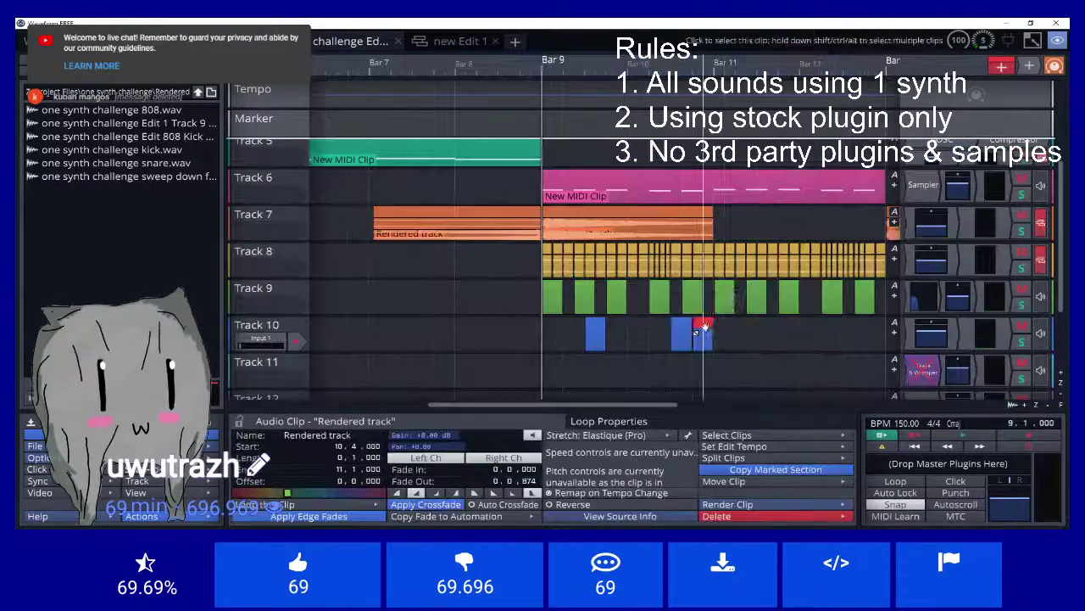
# Step: Move the selected snare clip on Track 10 to beat 3 of Bar 11 and copy it to beat 3 of Bar 12 while checking playback
pyautogui.moveTo(709, 326); pyautogui.dragTo(771, 327)
pyautogui.press('space')
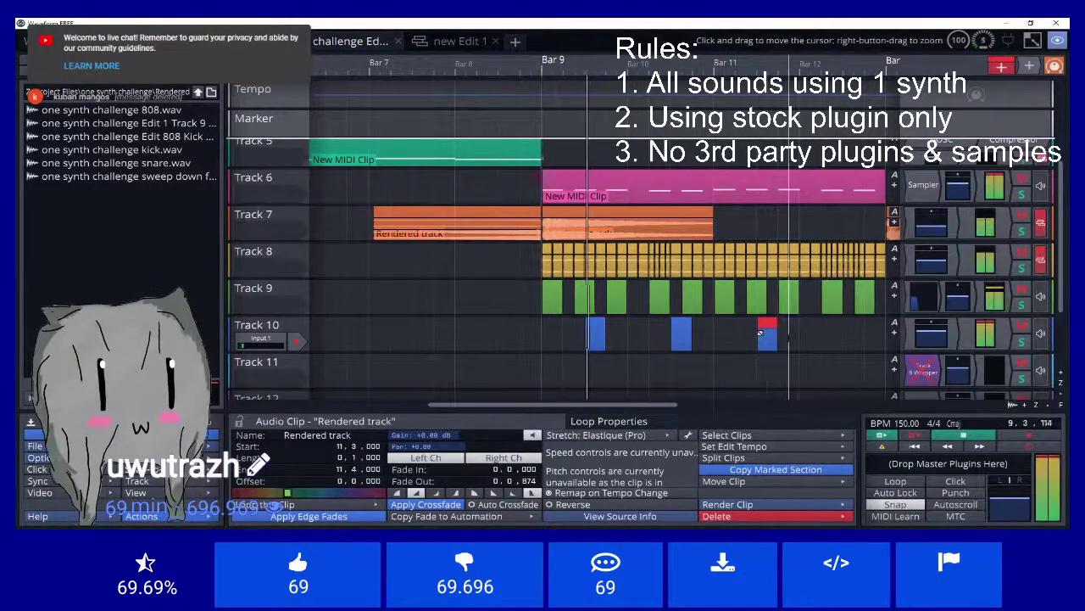
pyautogui.moveTo(761, 333); pyautogui.dragTo(851, 329)
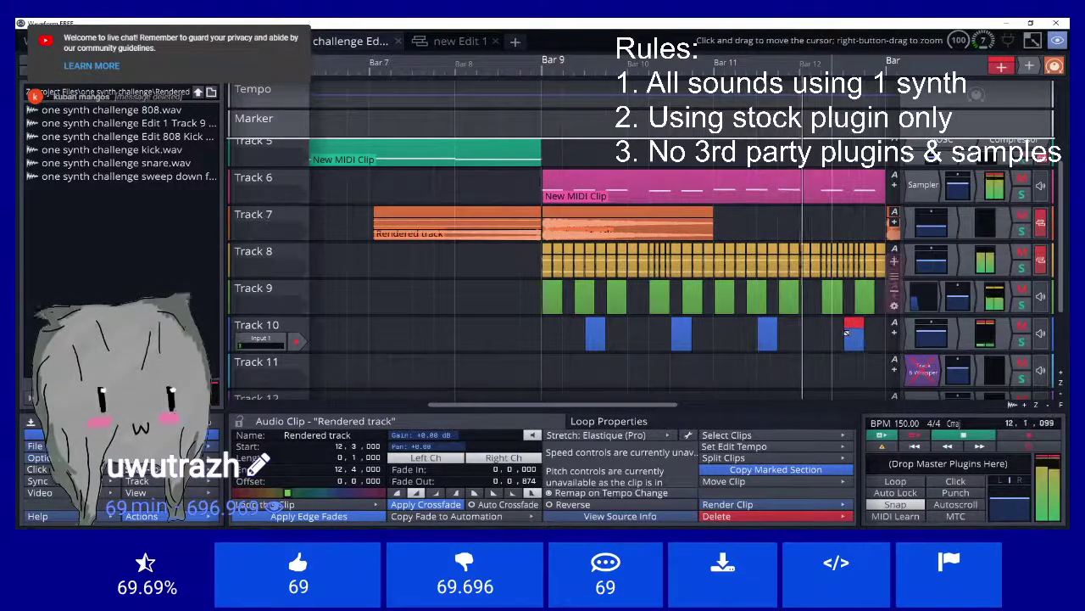
pyautogui.scroll(-3, 820, 68)
pyautogui.press('space')
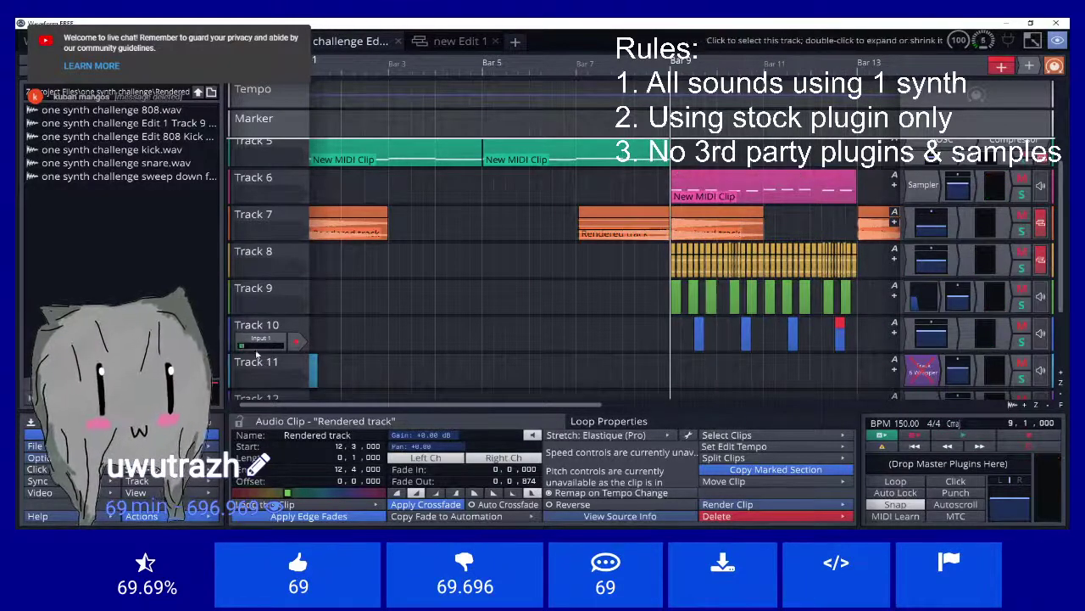
# Step: Review the clips on all tracks from SC Trigger down to Track 11 across Bars 1 to 17
pyautogui.scroll(-3, 257, 354)
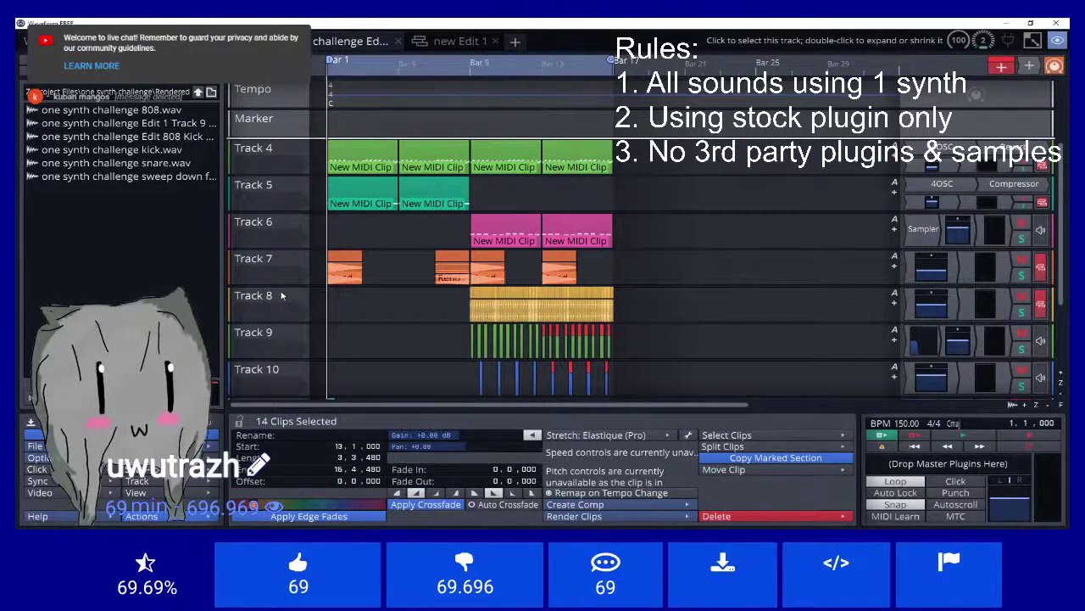
pyautogui.scroll(2, 282, 295)
pyautogui.scroll(-3, 282, 296)
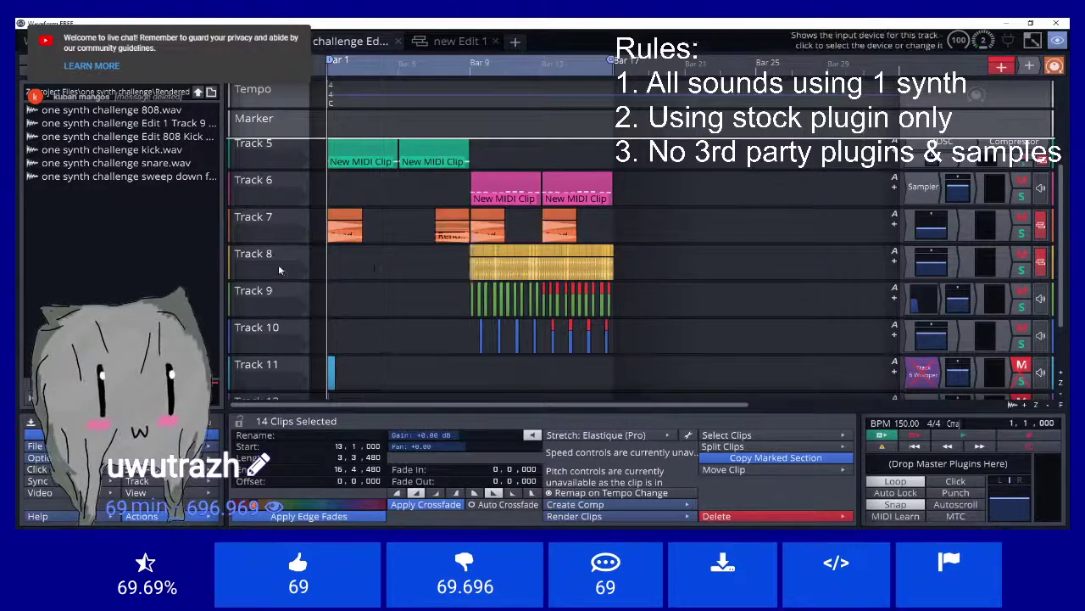
pyautogui.scroll(4, 278, 263)
pyautogui.scroll(-2, 278, 266)
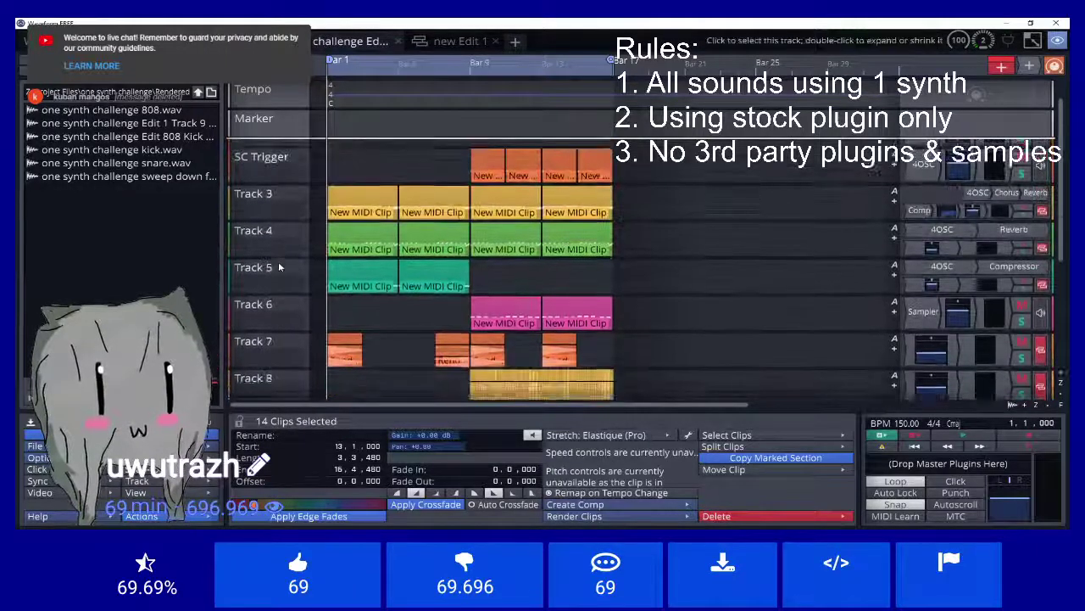
pyautogui.scroll(2, 278, 266)
pyautogui.scroll(-1, 278, 267)
pyautogui.scroll(-1, 278, 267)
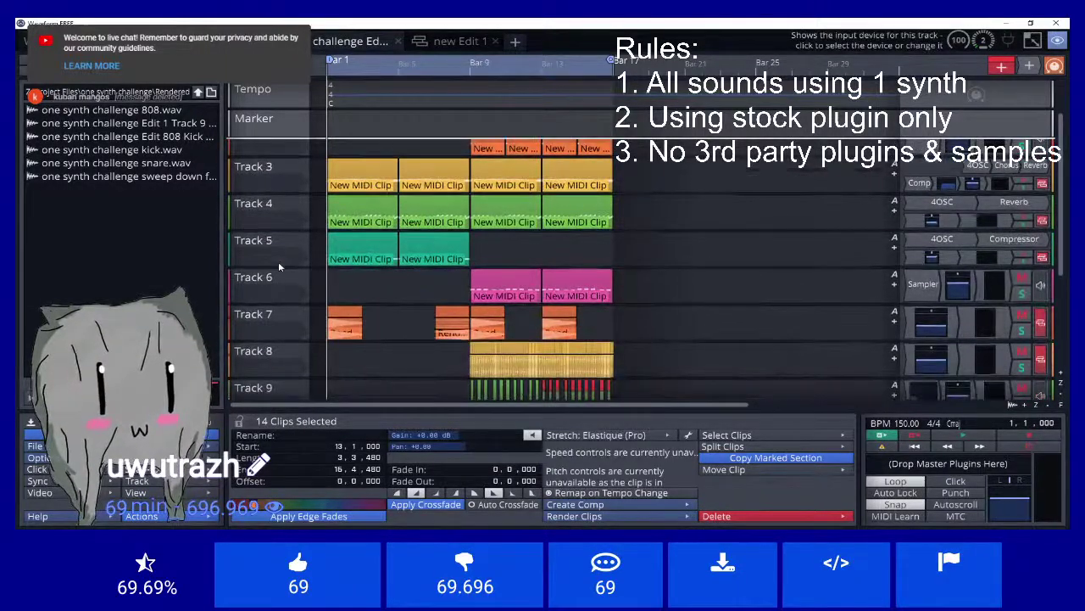
pyautogui.scroll(3, 278, 266)
pyautogui.scroll(-4, 279, 267)
pyautogui.scroll(-1, 278, 261)
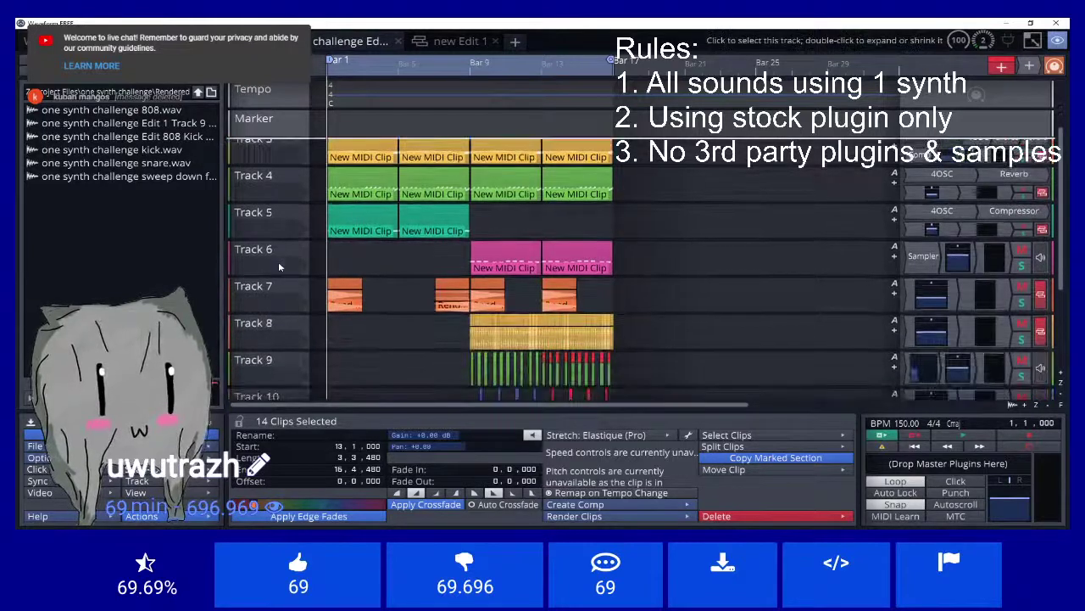
# Step: Play the arrangement from Bar 1 and inspect Track 9 and Track 10 during playback
pyautogui.click(981, 435)
pyautogui.click(268, 364)
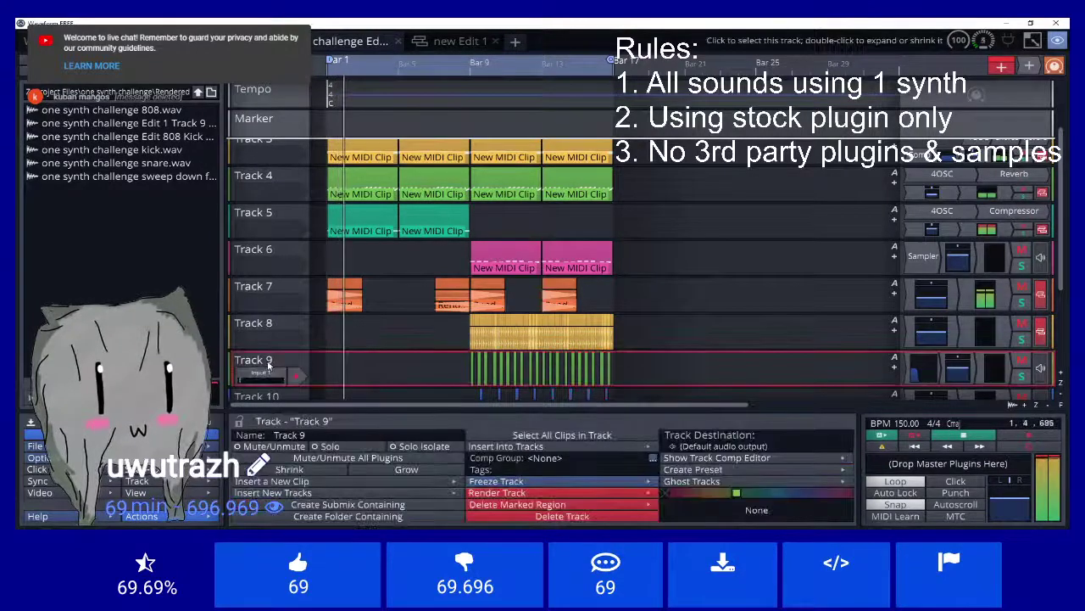
pyautogui.scroll(-2, 268, 364)
pyautogui.click(278, 333)
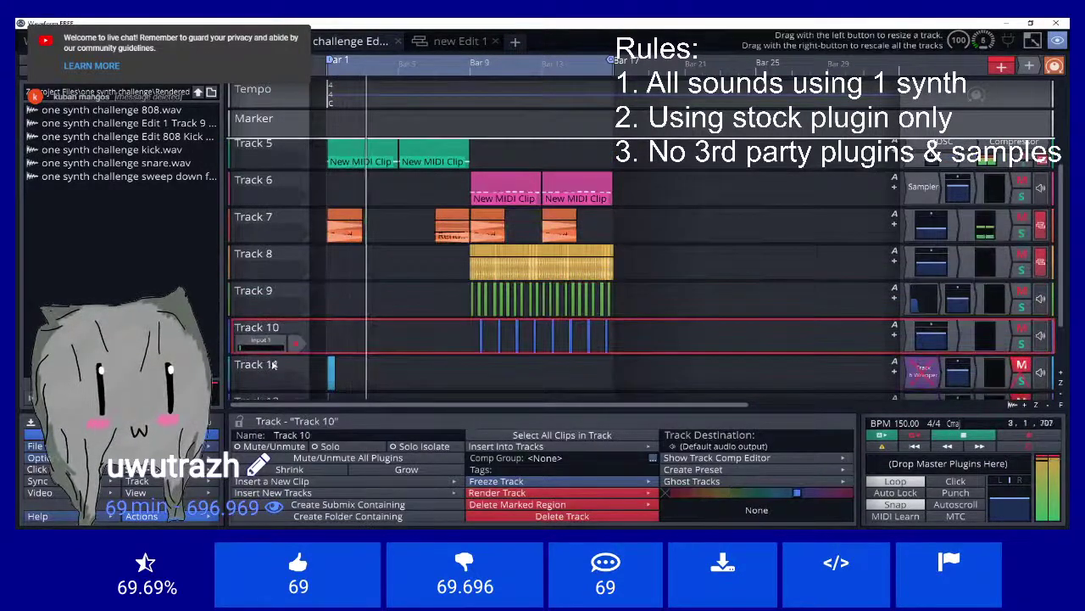
# Step: Select Track 11 and review the tracks from Sidechain down to Track 10 while the arrangement plays through to Bar 13
pyautogui.click(273, 364)
pyautogui.scroll(2, 278, 304)
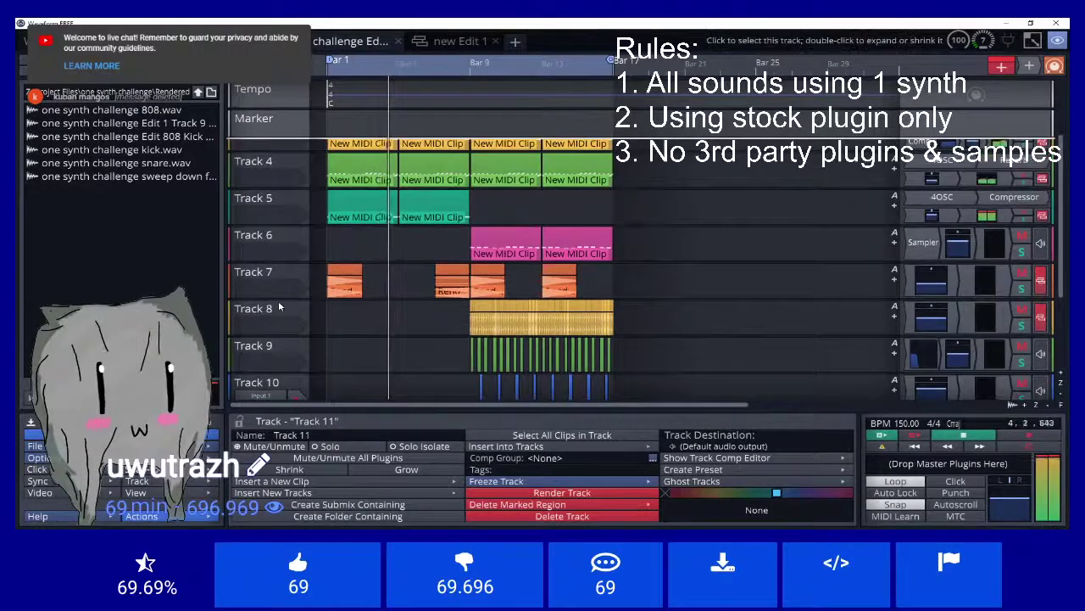
pyautogui.scroll(3, 278, 306)
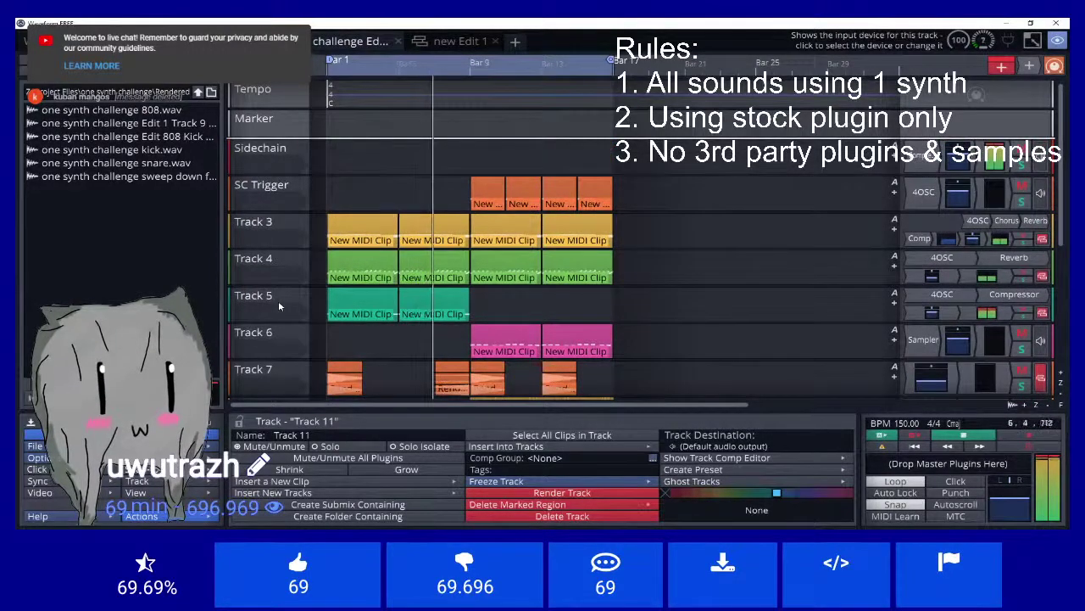
pyautogui.scroll(-1, 278, 306)
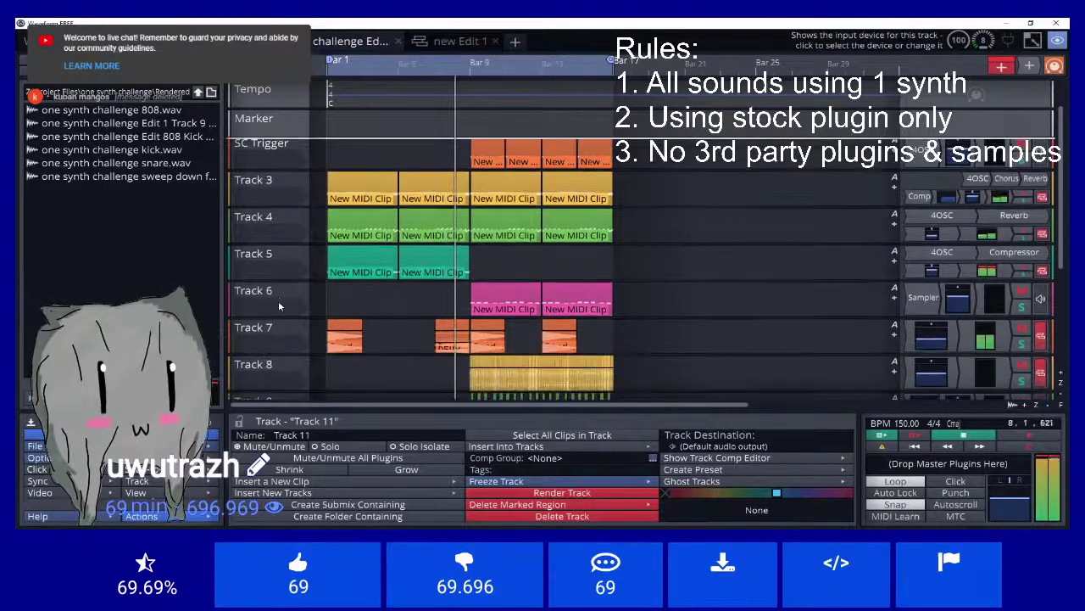
pyautogui.scroll(-1, 278, 307)
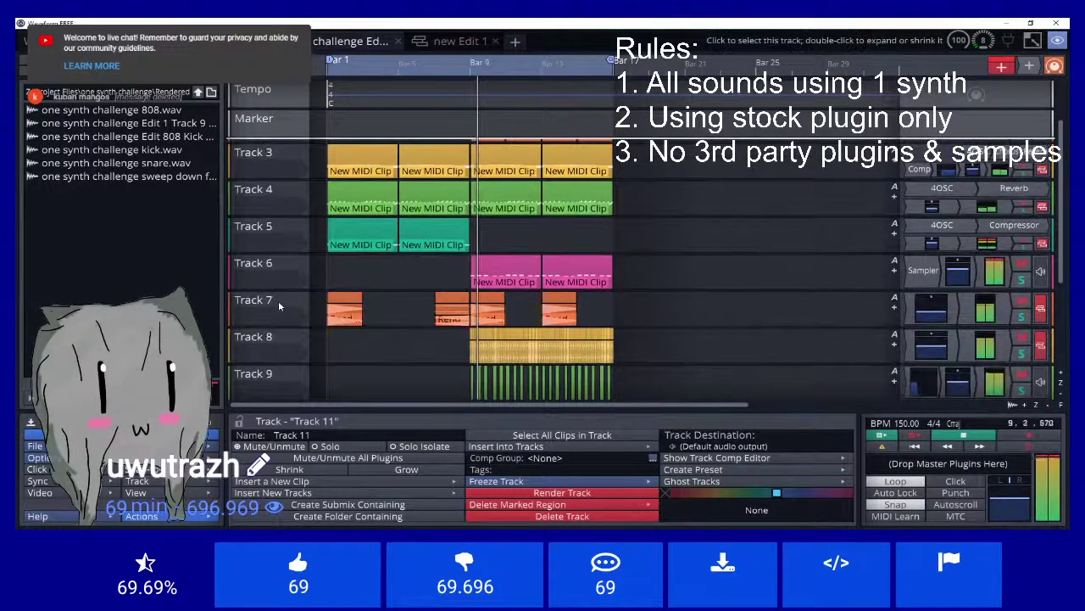
pyautogui.scroll(-1, 279, 306)
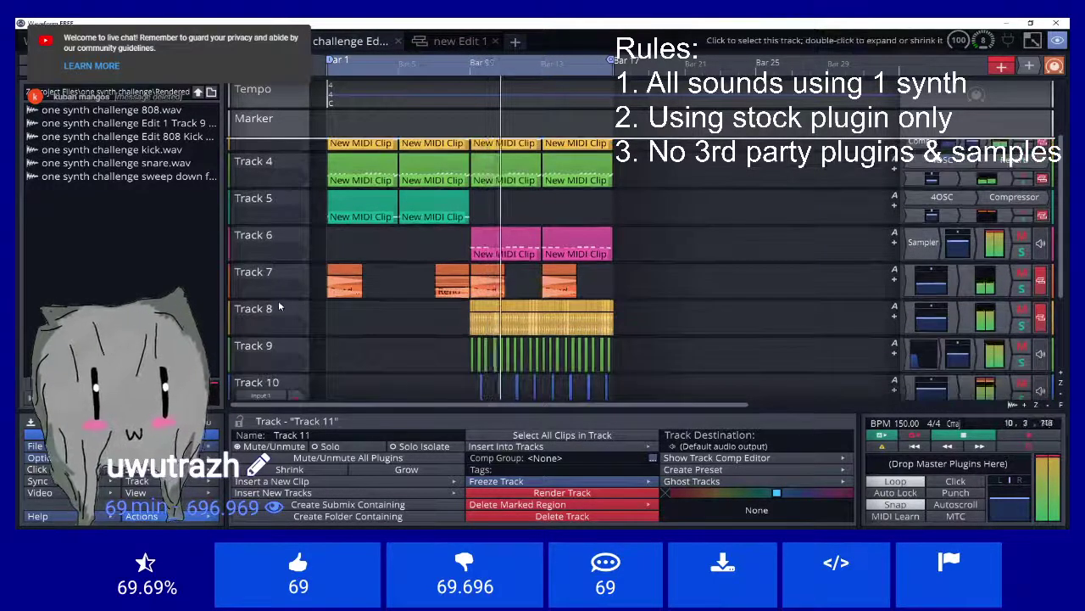
pyautogui.scroll(-1, 279, 307)
pyautogui.scroll(1, 279, 307)
pyautogui.scroll(2, 278, 302)
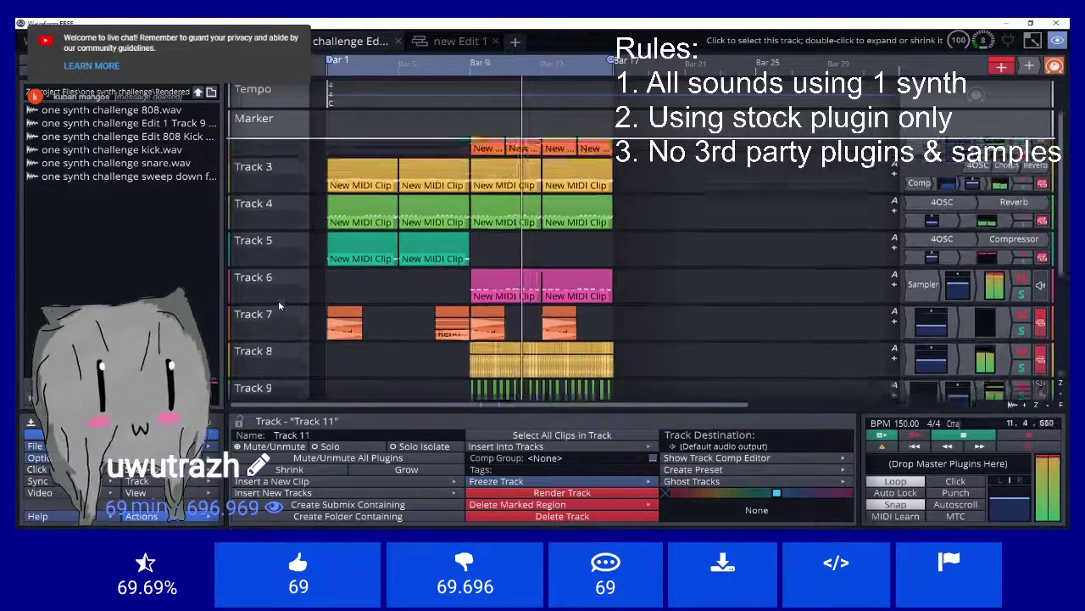
pyautogui.scroll(2, 564, 68)
pyautogui.scroll(2, 564, 68)
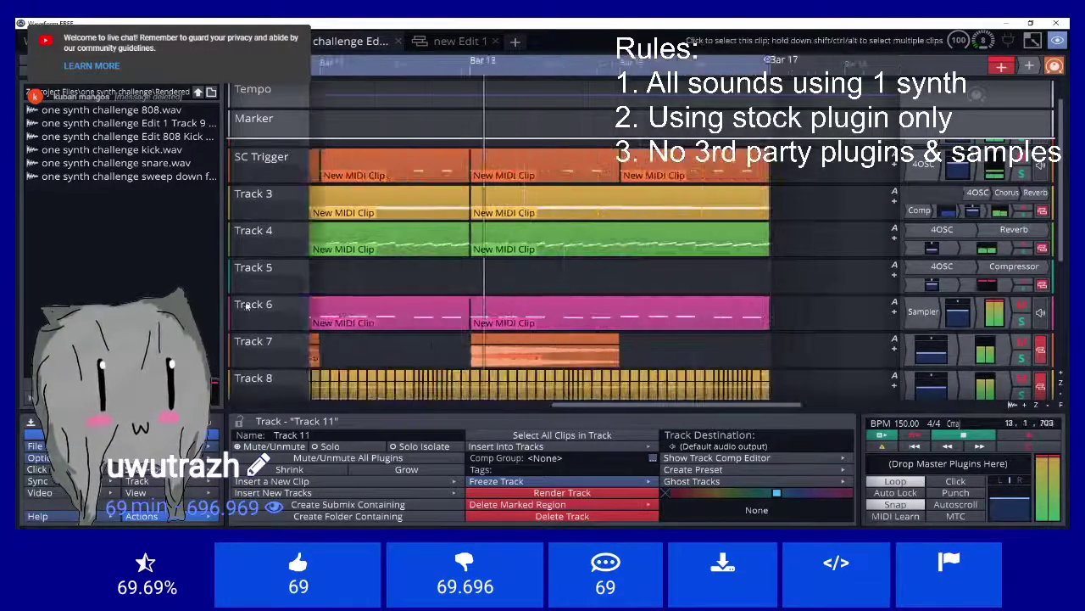
# Step: Check the clips from SC Trigger down to Track 13 during playback of Bars 13 to 16, and stop playback
pyautogui.scroll(1, 253, 230)
pyautogui.scroll(-1, 253, 230)
pyautogui.scroll(-3, 254, 230)
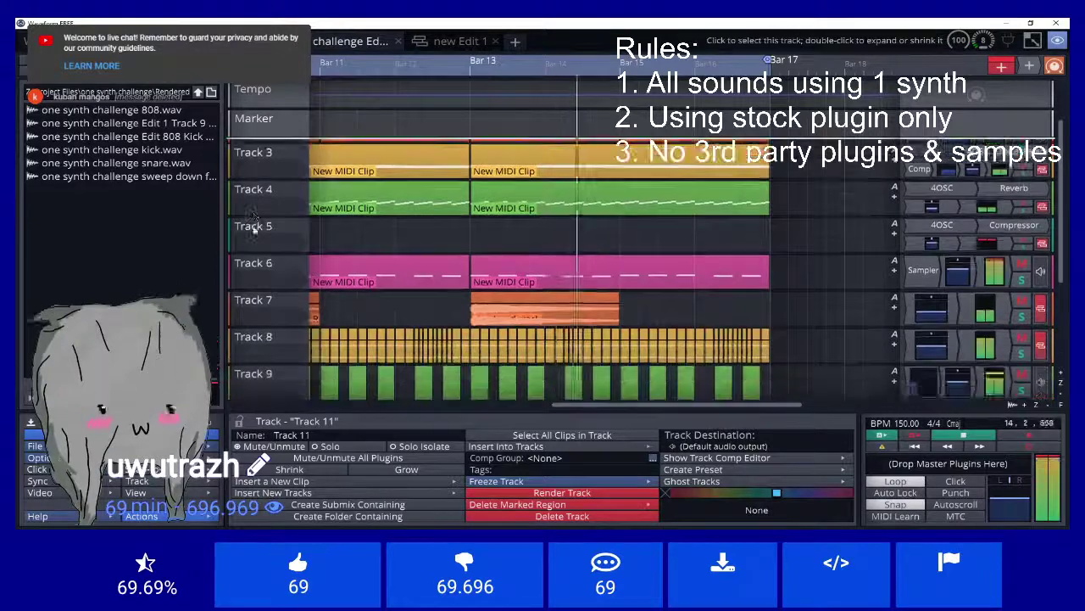
pyautogui.scroll(-1, 254, 231)
pyautogui.scroll(-2, 254, 230)
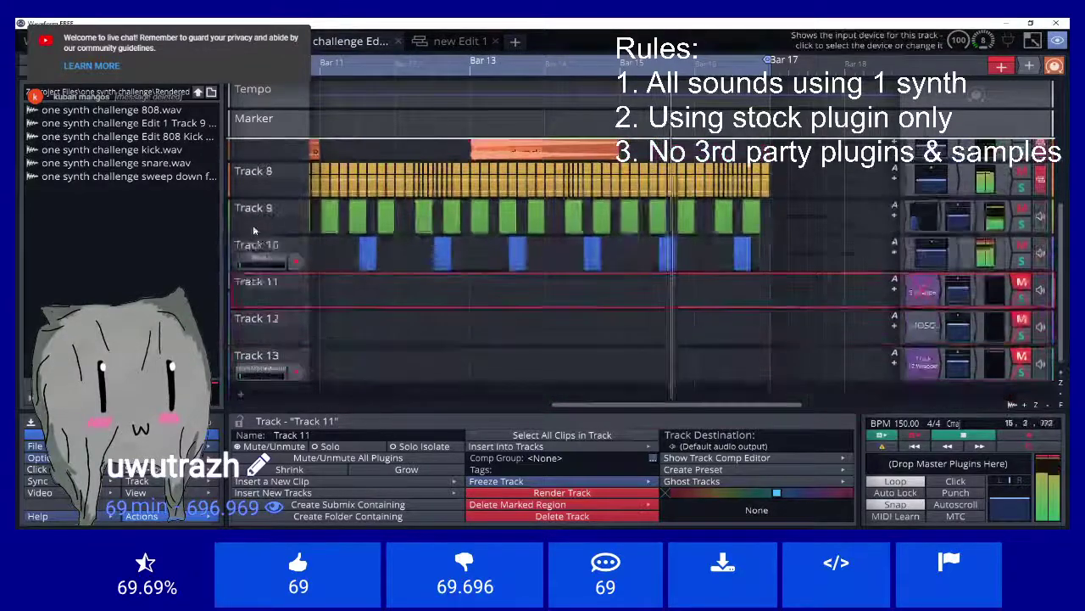
pyautogui.scroll(5, 254, 231)
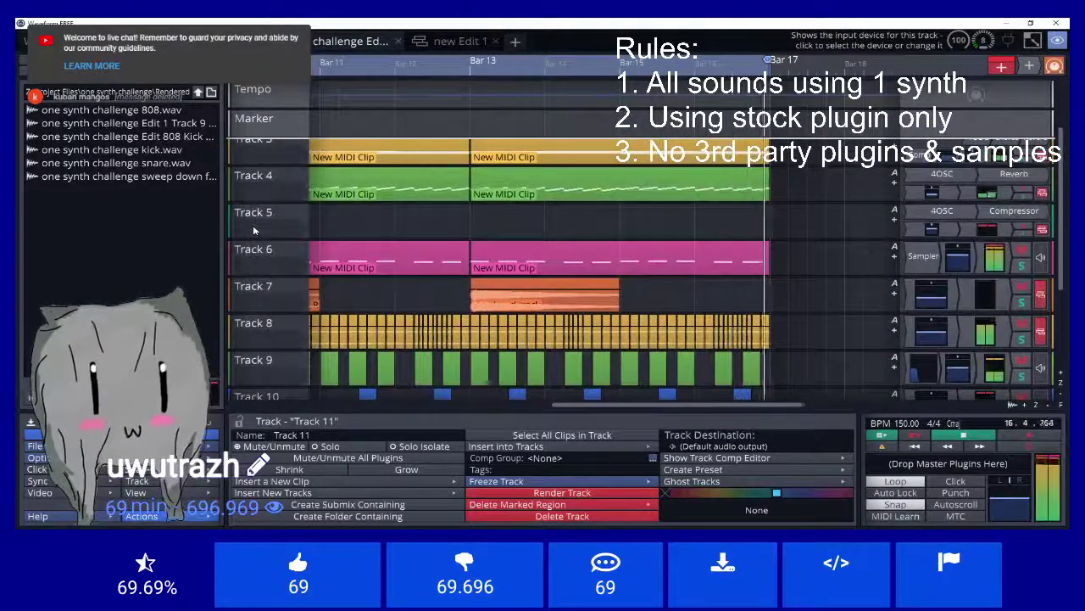
pyautogui.scroll(2, 252, 229)
pyautogui.press('space')
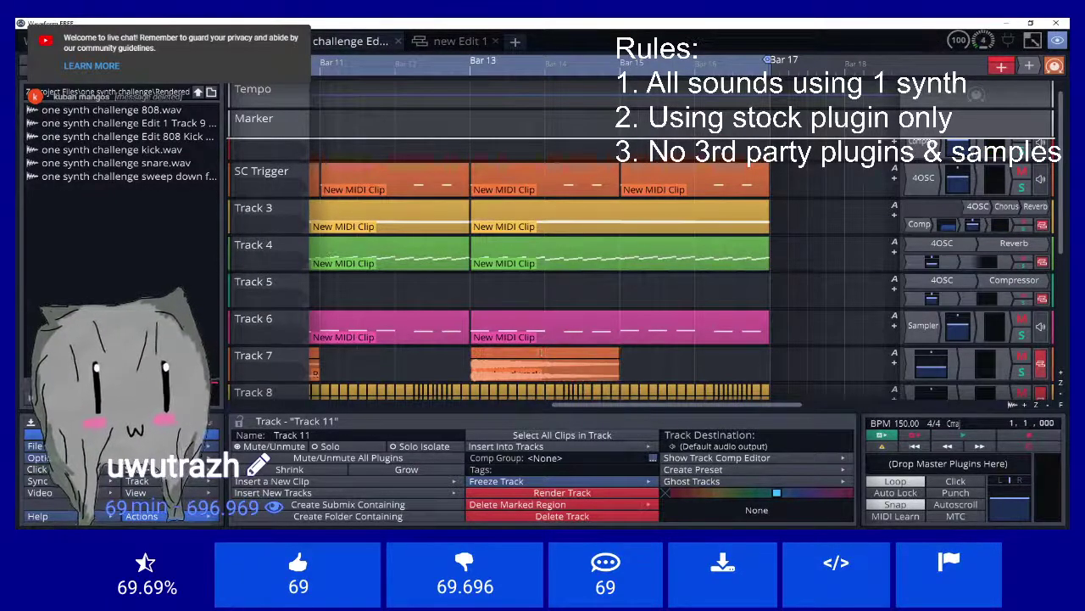
pyautogui.click(957, 536)
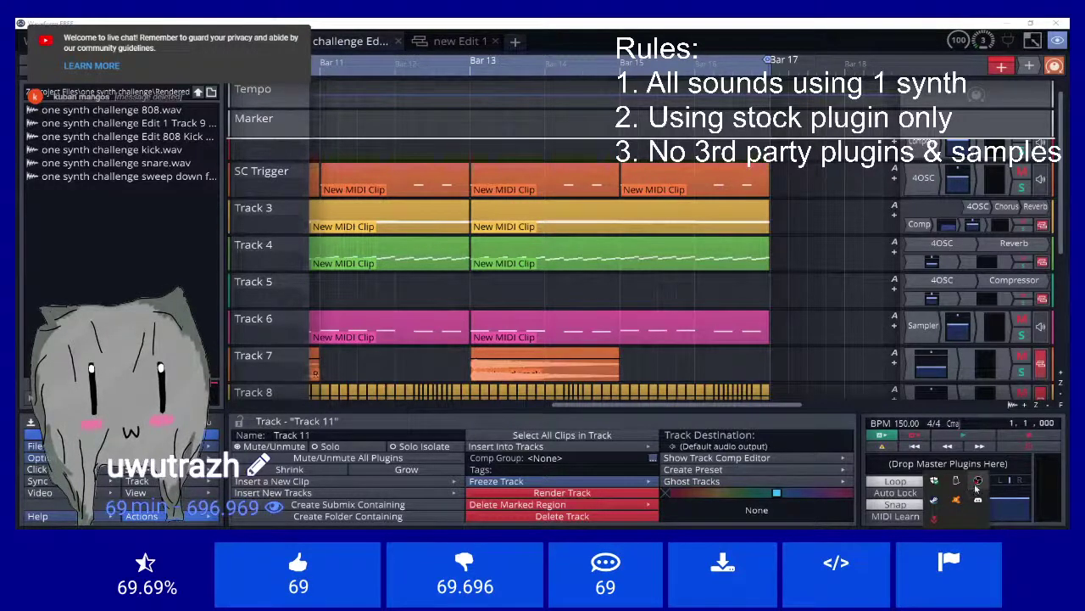